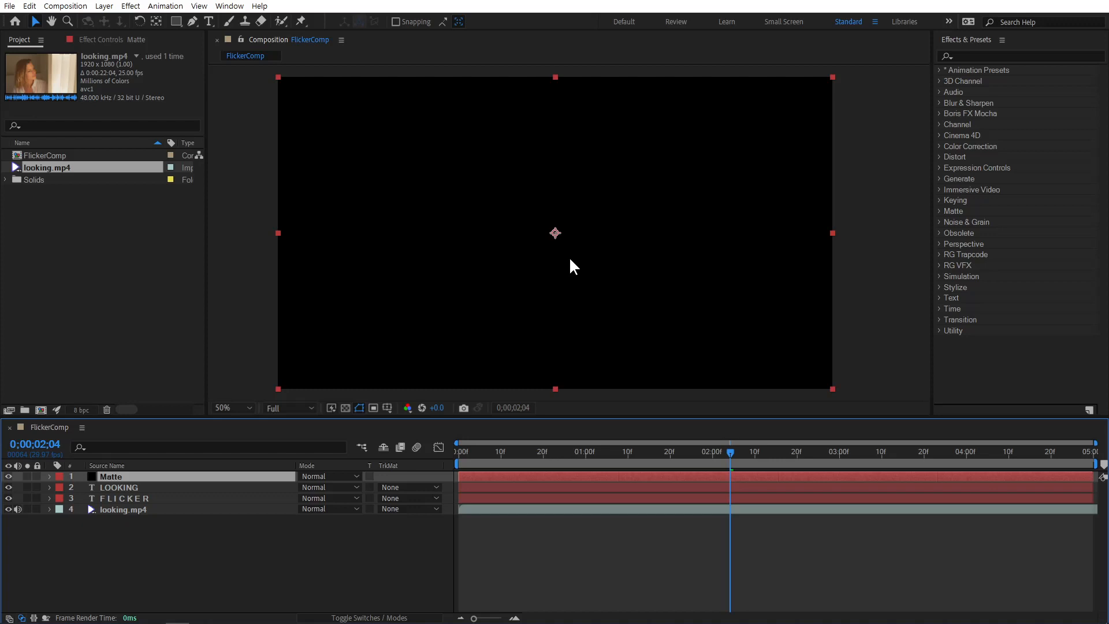
# Halve the Matte solid's width to 960 px in its solid settings, keeping the 1080 px height
pyautogui.click(106, 8)
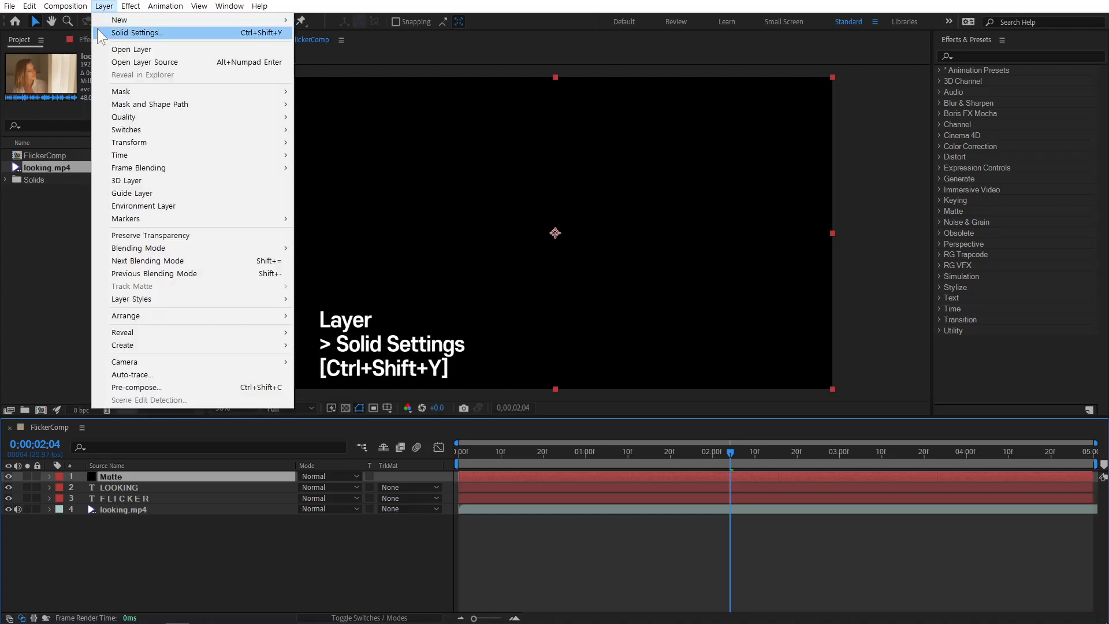
pyautogui.click(124, 33)
pyautogui.click(220, 231)
pyautogui.click(238, 231)
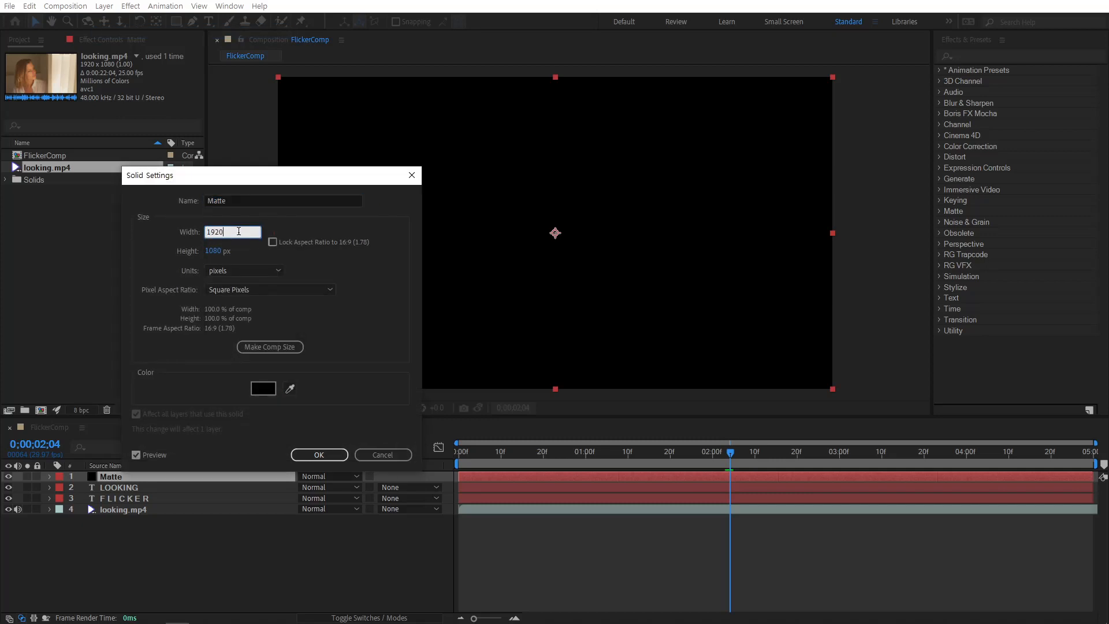
pyautogui.write('/2')
pyautogui.press('Return')
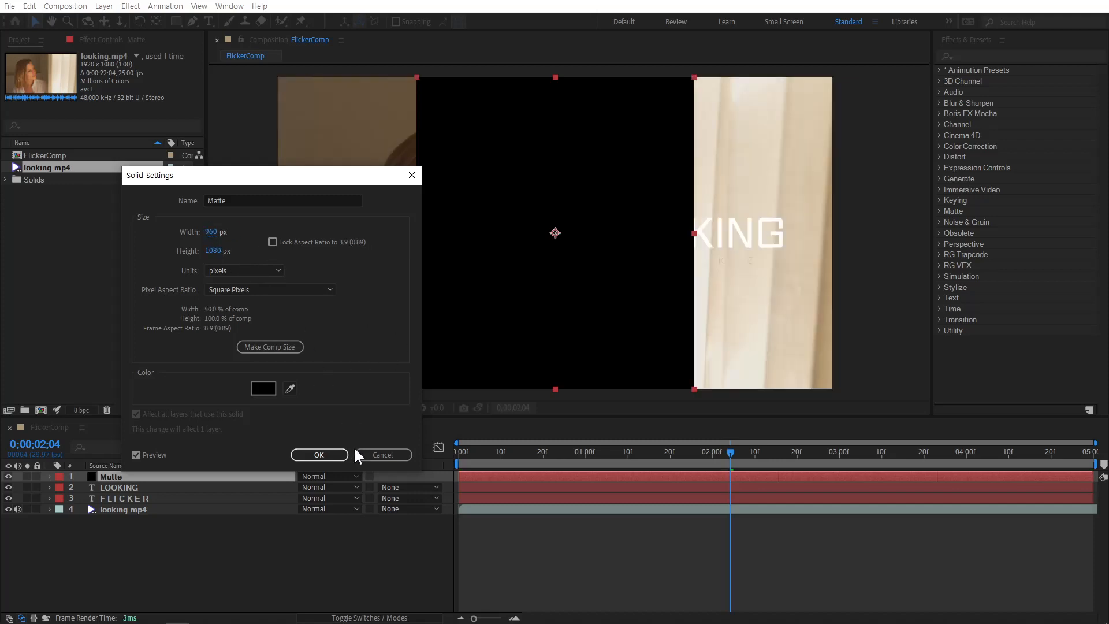
pyautogui.click(319, 455)
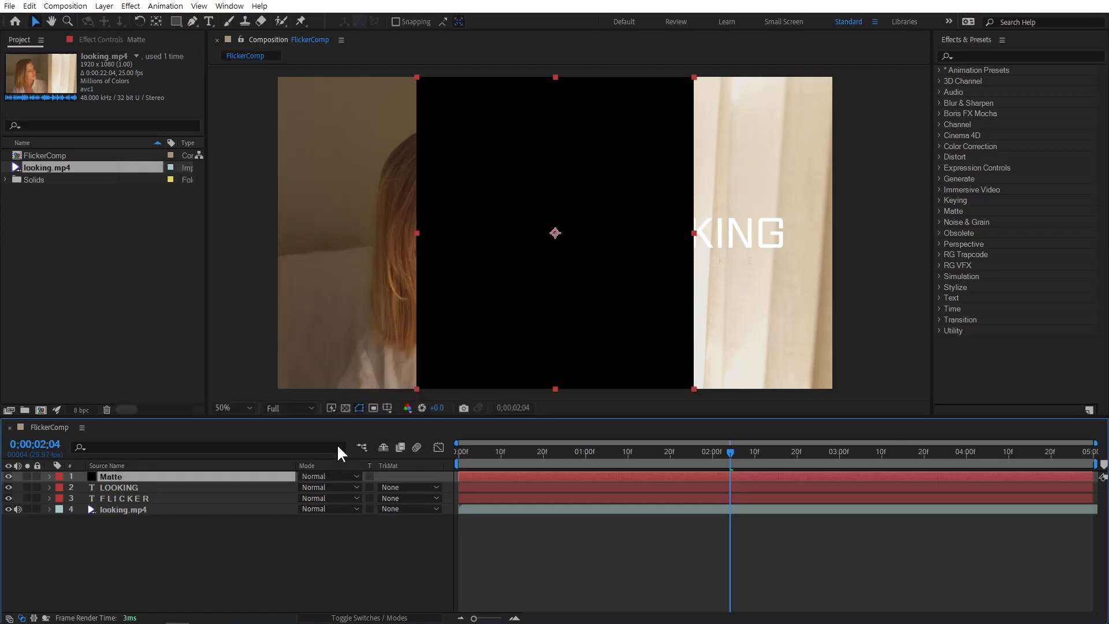
# Align the Matte layer to the left edge of the composition and close the Align panel
pyautogui.click(229, 6)
pyautogui.click(279, 82)
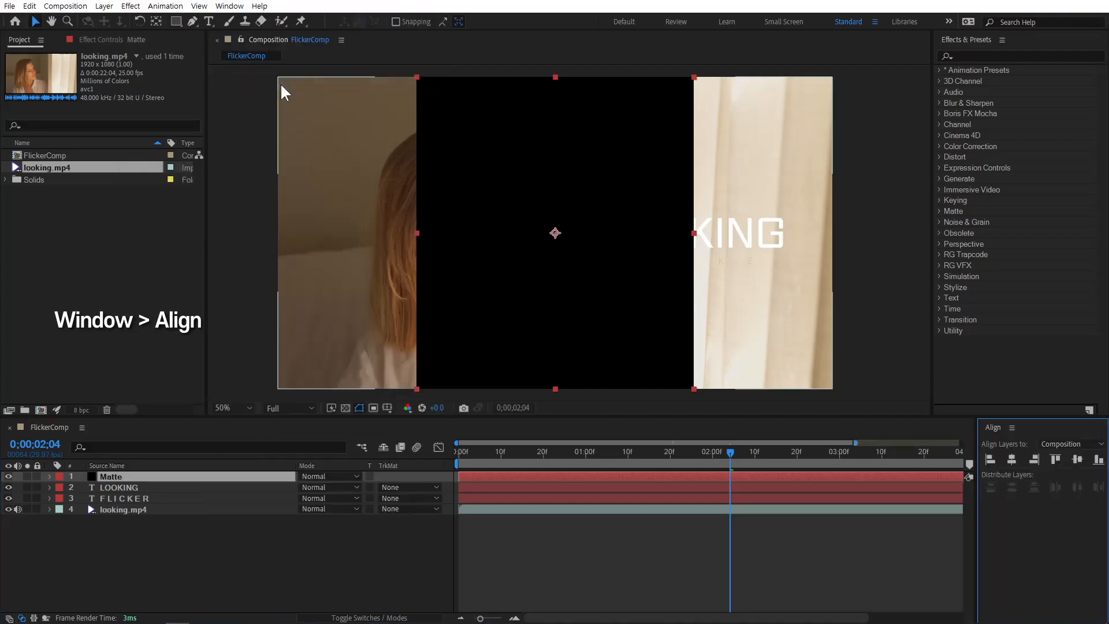
pyautogui.click(989, 459)
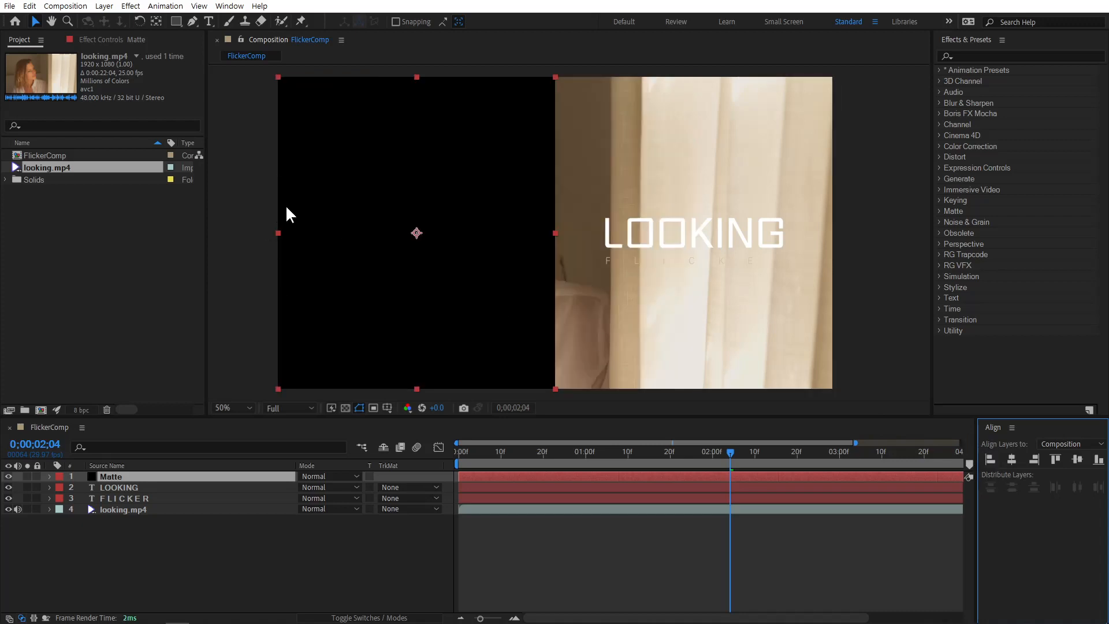
pyautogui.click(1012, 428)
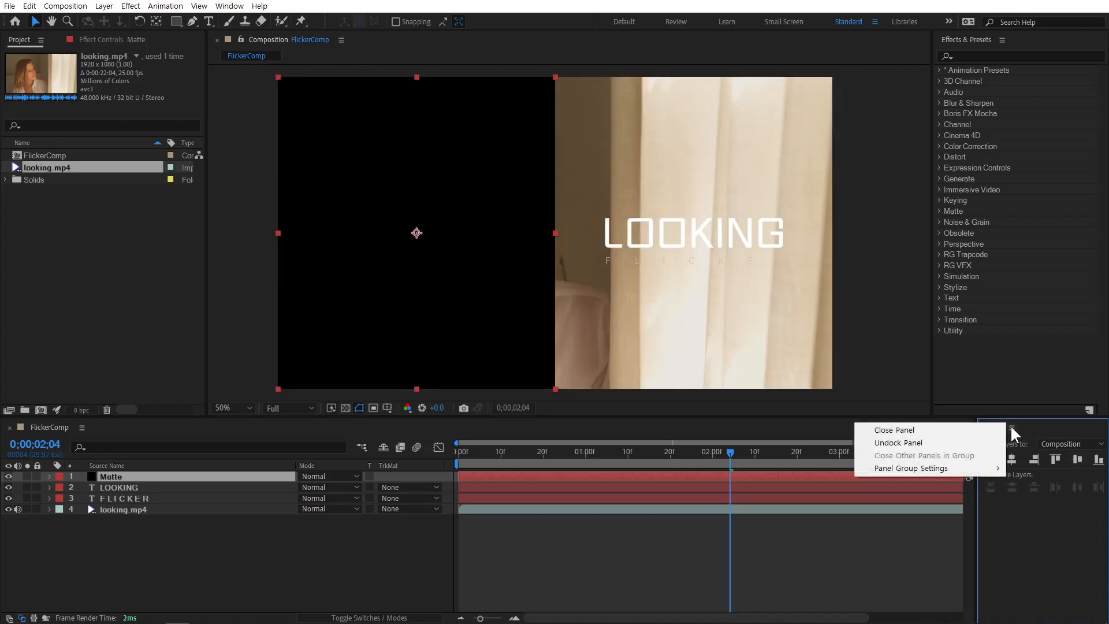
pyautogui.click(962, 431)
pyautogui.click(151, 279)
pyautogui.click(297, 265)
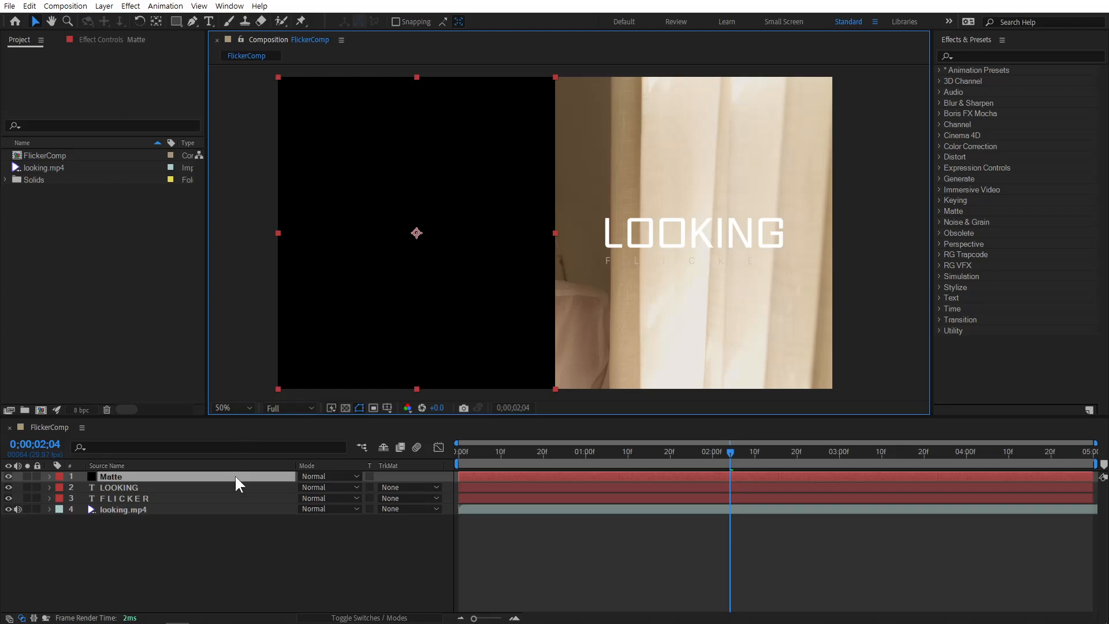
# Move the Matte layer directly above looking.mp4 and set it as that video's Alpha track matte
pyautogui.moveTo(233, 476); pyautogui.dragTo(235, 504)
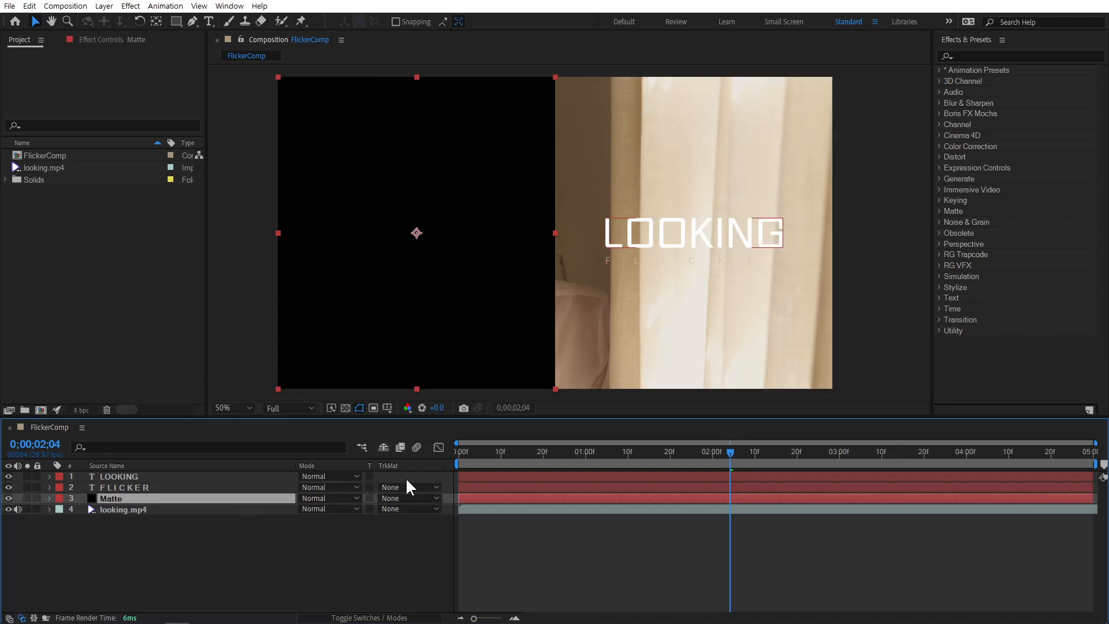
pyautogui.click(403, 508)
pyautogui.click(432, 538)
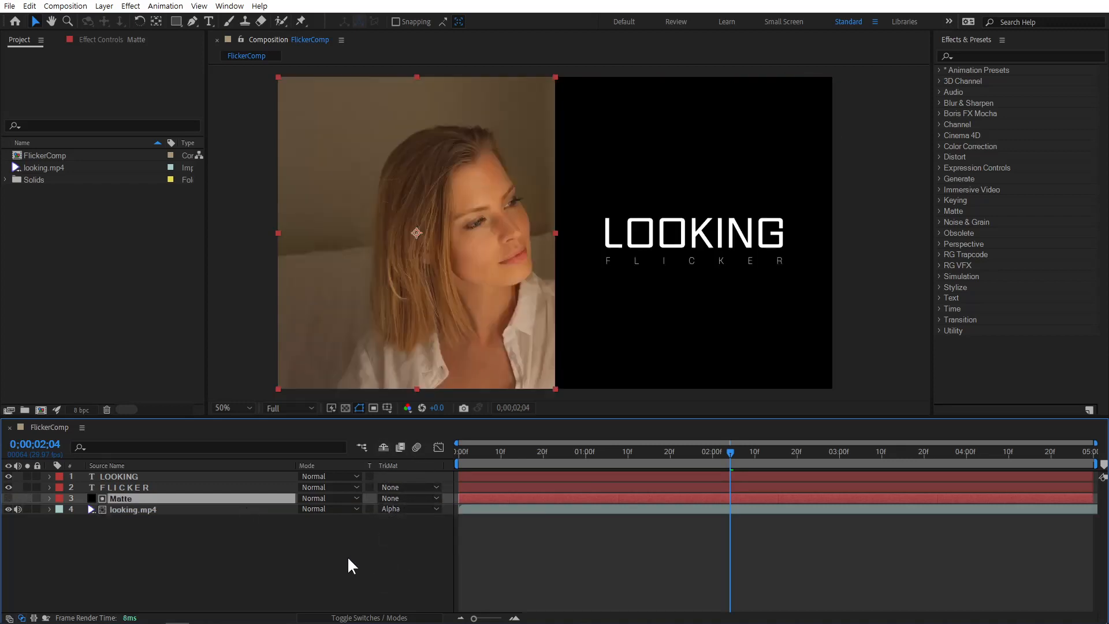
# Shift the looking.mp4 footage left inside the matte so the woman's face sits near the middle of the visible half
pyautogui.click(182, 508)
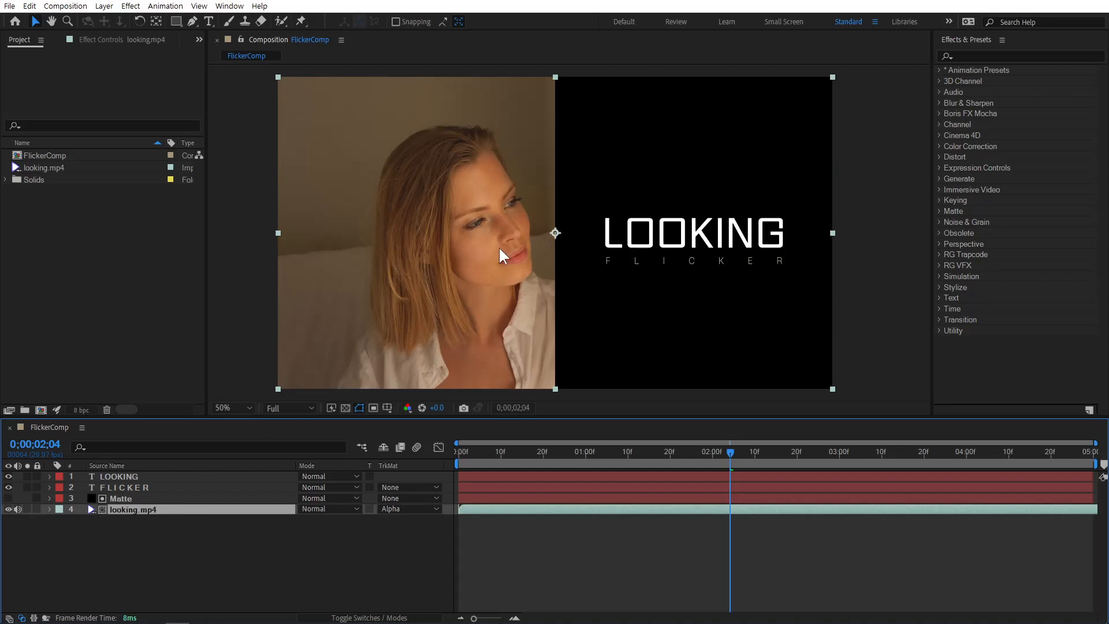
pyautogui.moveTo(500, 249); pyautogui.dragTo(419, 256)
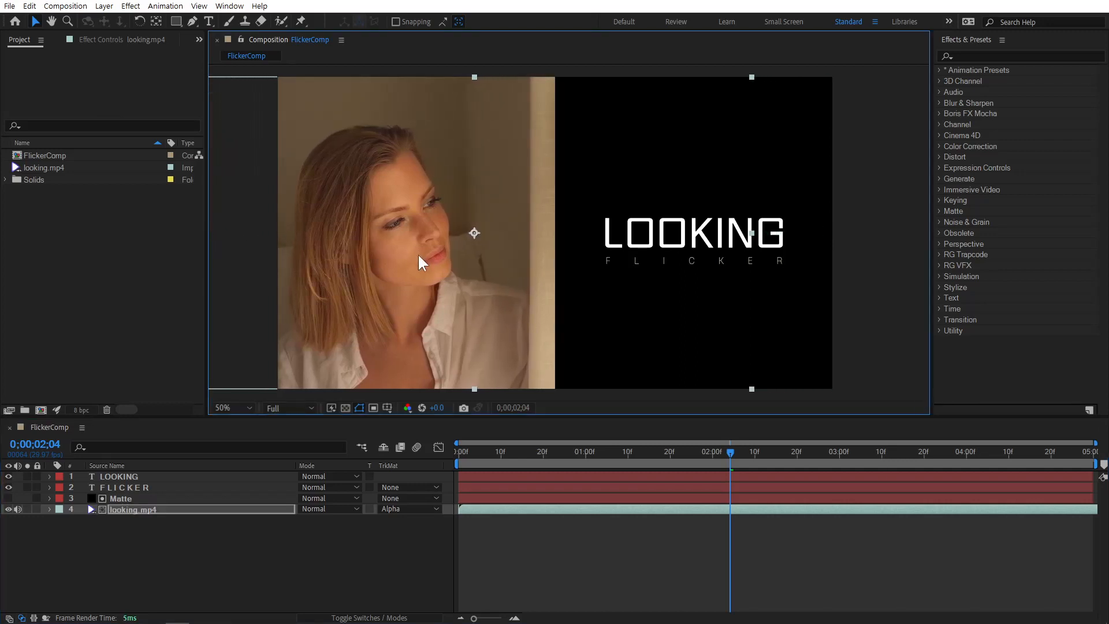
pyautogui.click(332, 542)
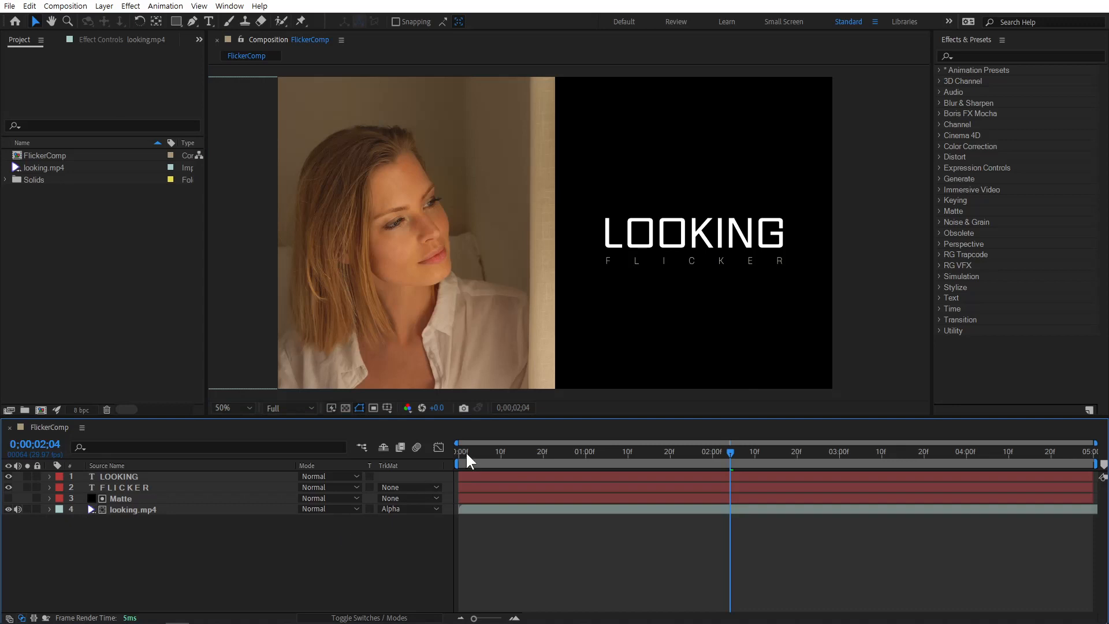
# Return to the start of the timeline, duplicate the Matte layer and make the duplicate visible
pyautogui.moveTo(466, 451); pyautogui.dragTo(442, 455)
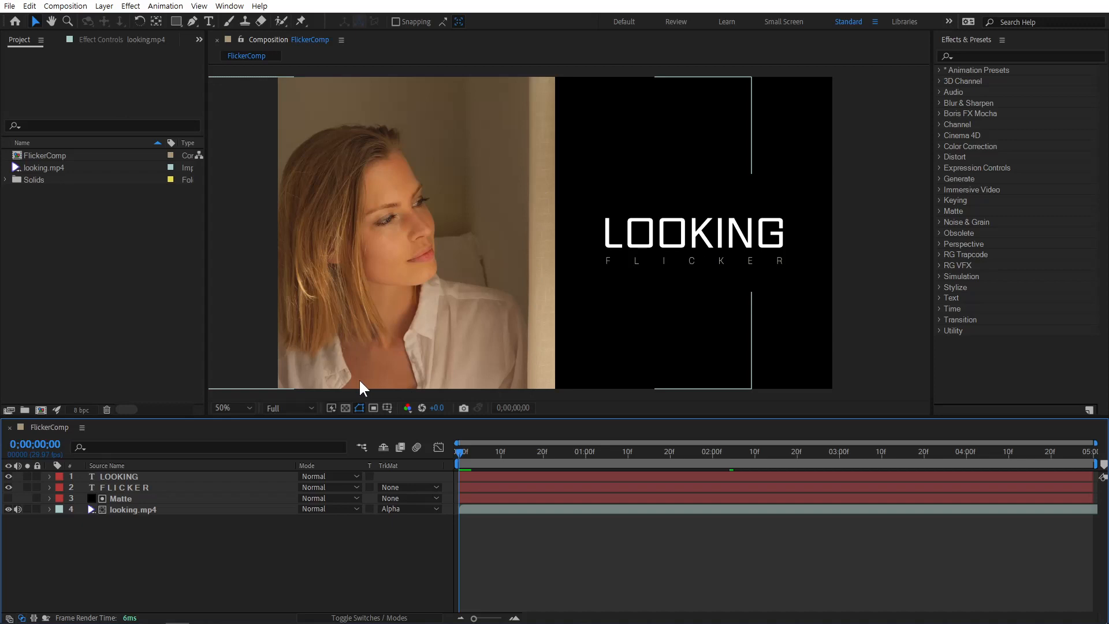
pyautogui.click(127, 497)
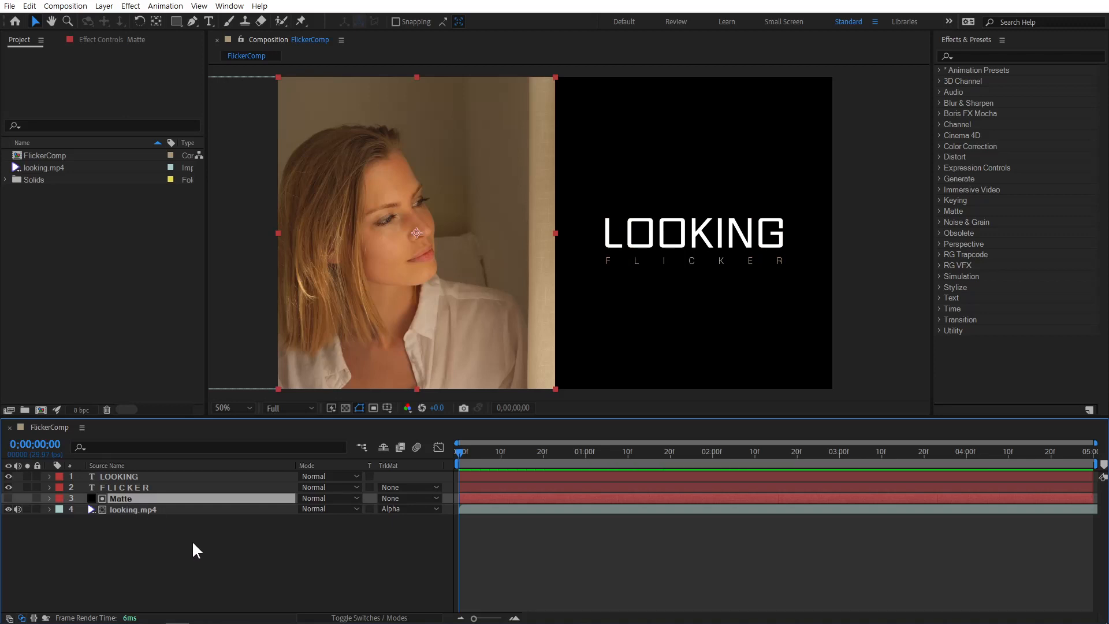
pyautogui.hotkey('ctrl', 'd')
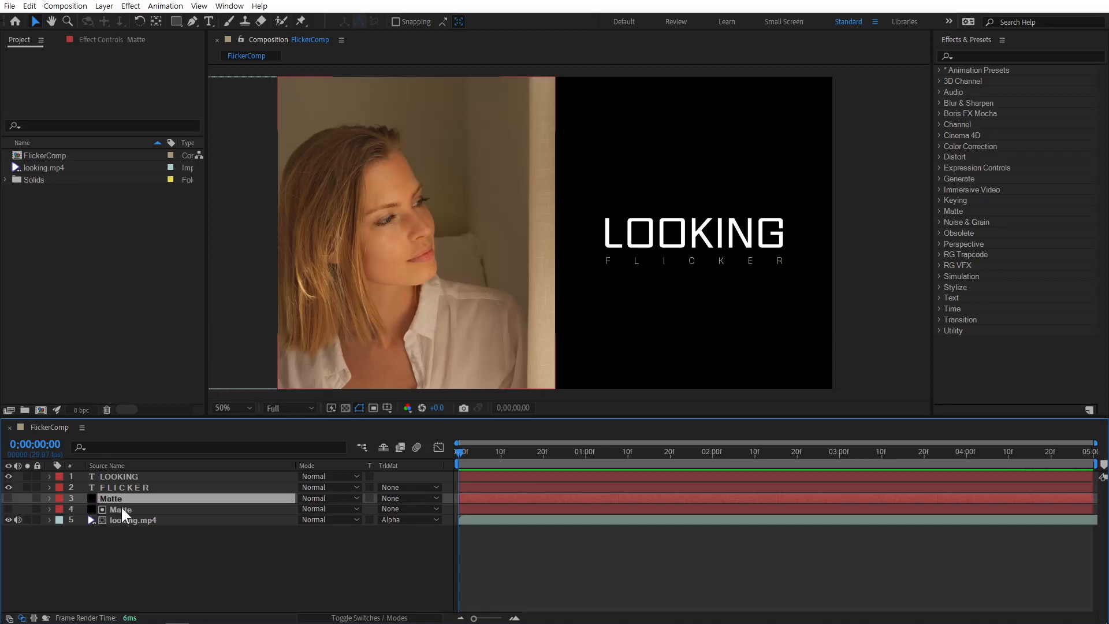
pyautogui.click(8, 498)
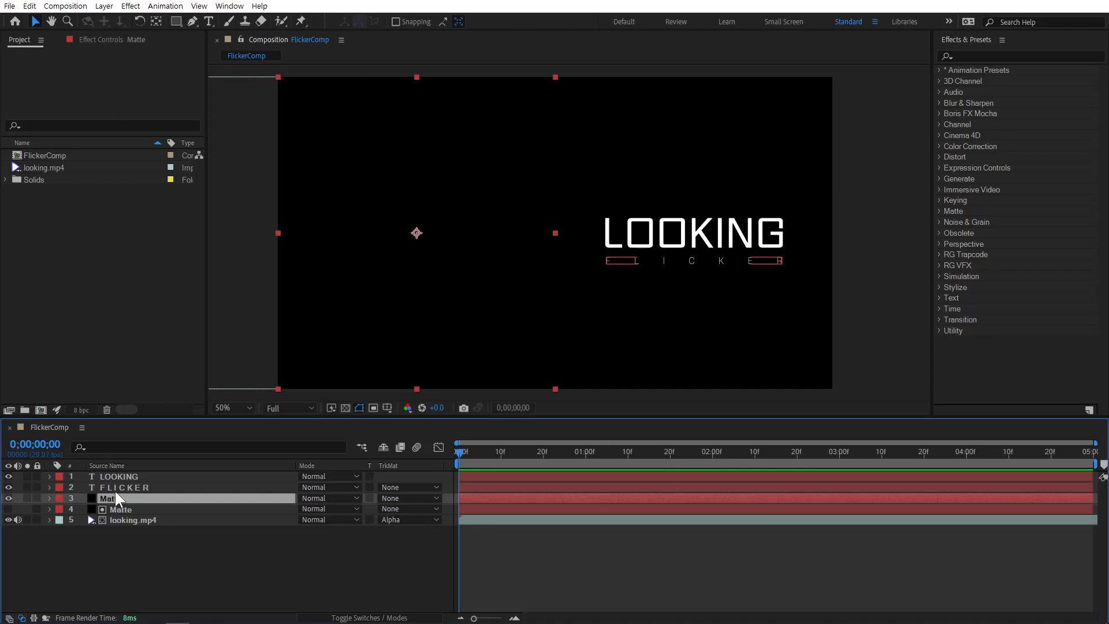
# Add the expression wiggle(20,100) to the Opacity of the upper Matte layer
pyautogui.press('t')
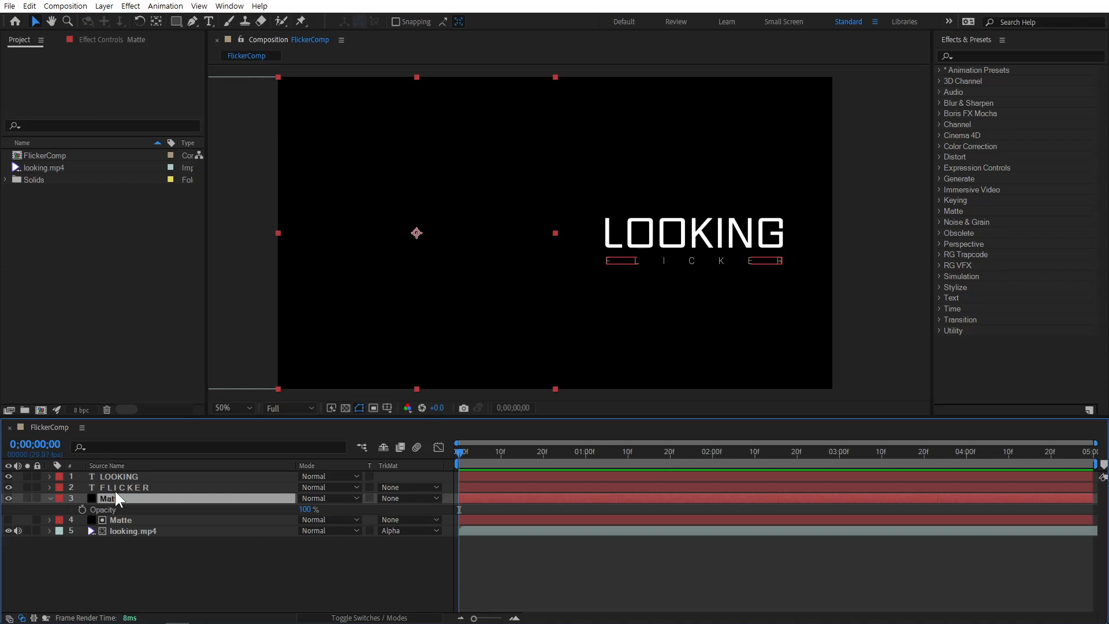
pyautogui.keyDown('alt'); pyautogui.click(82, 508); pyautogui.keyUp('alt')
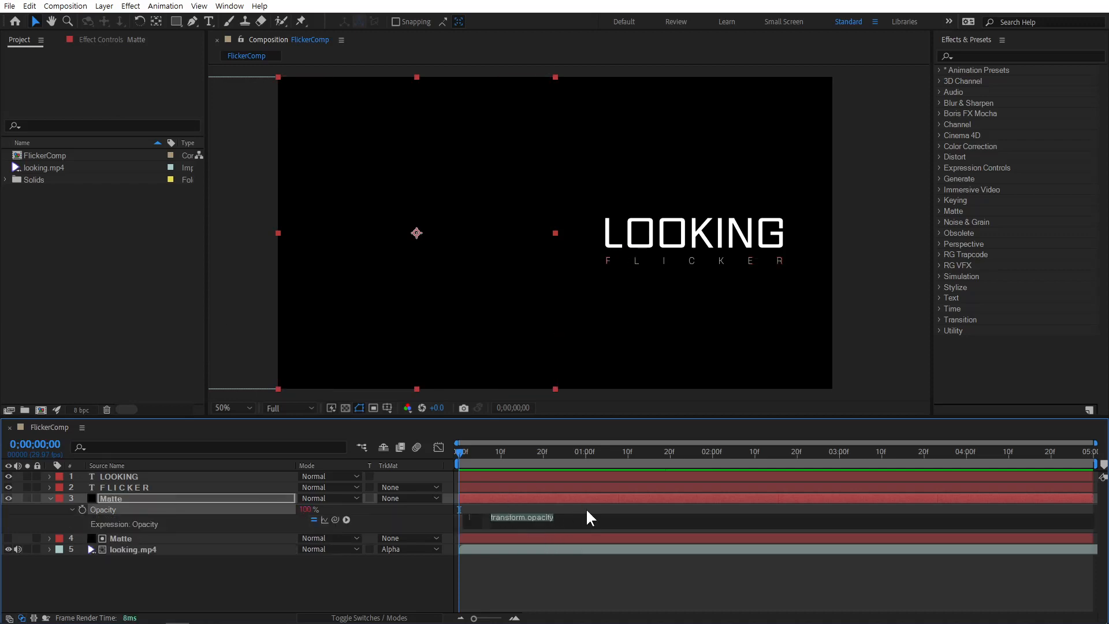
pyautogui.write('wiggle')
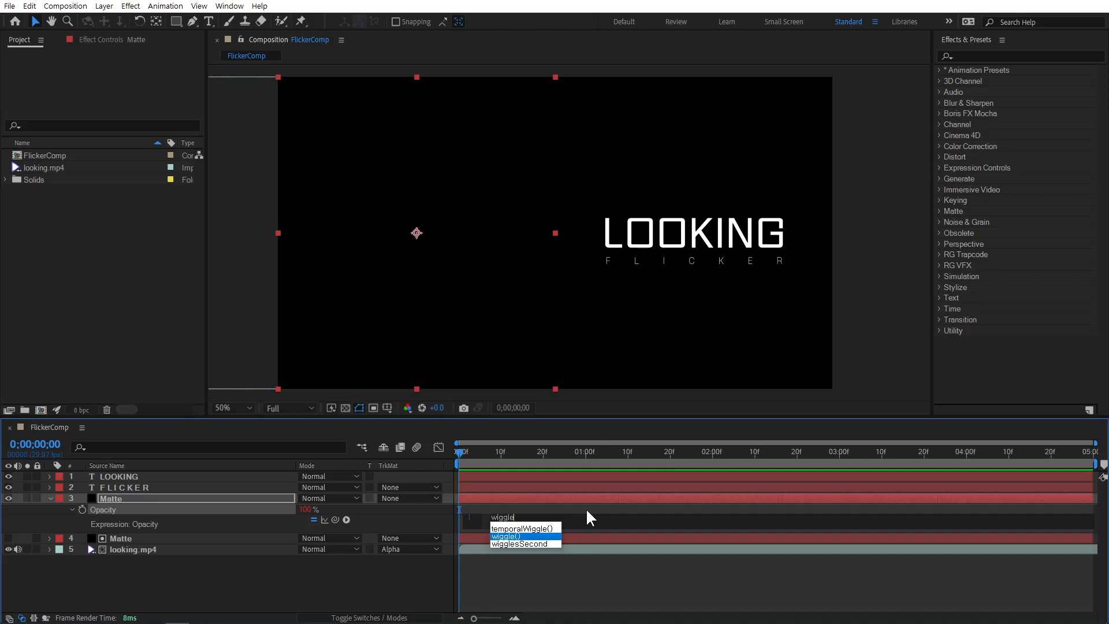
pyautogui.press('Return')
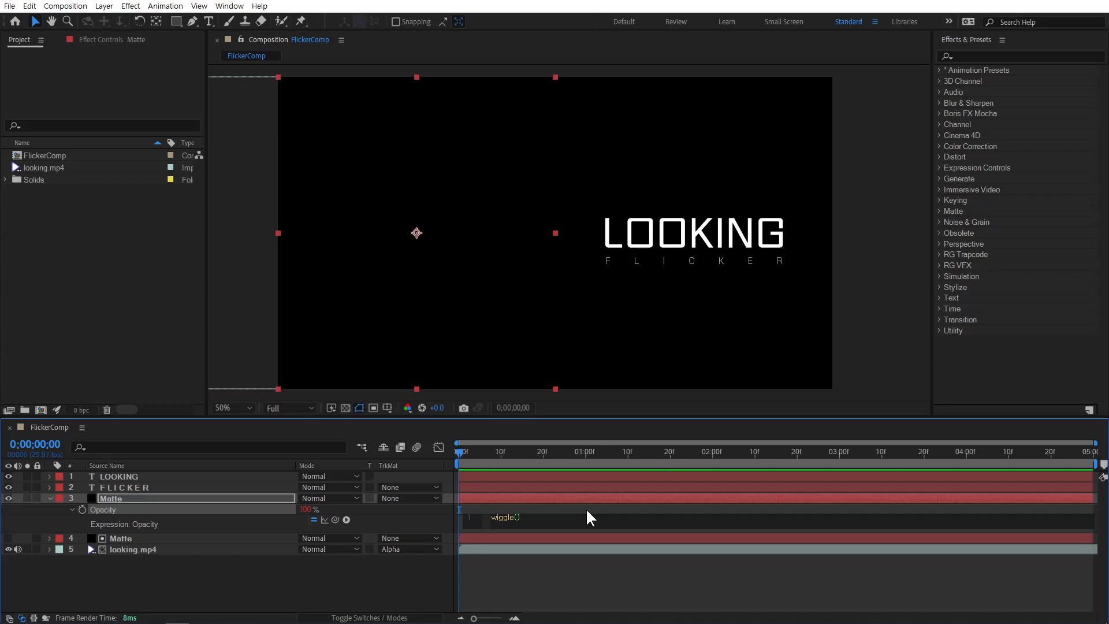
pyautogui.write('20')
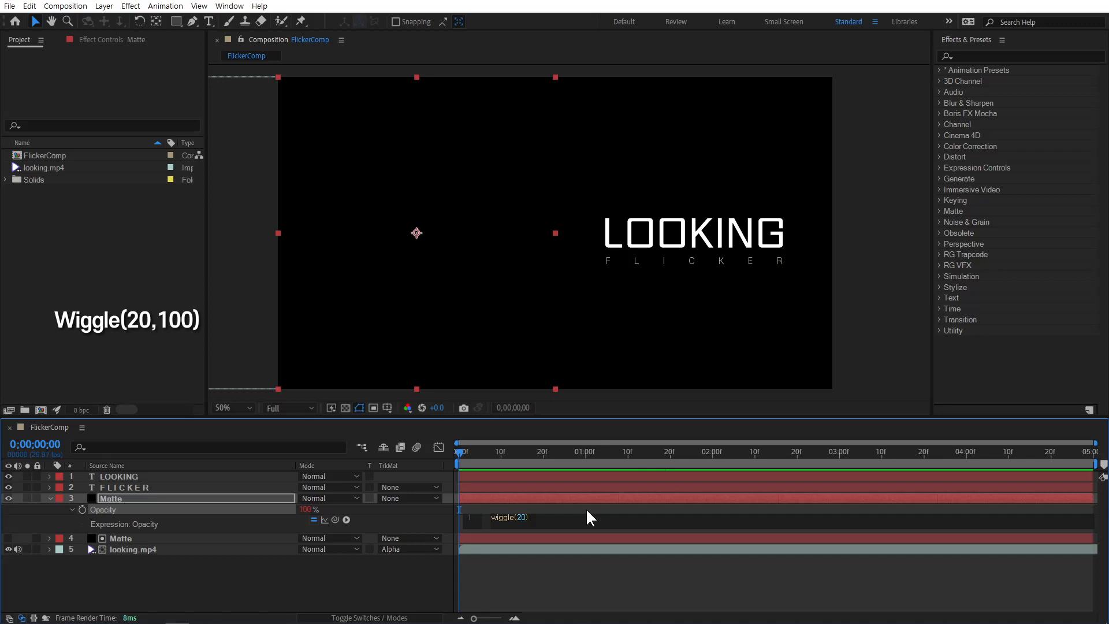
pyautogui.write(',100')
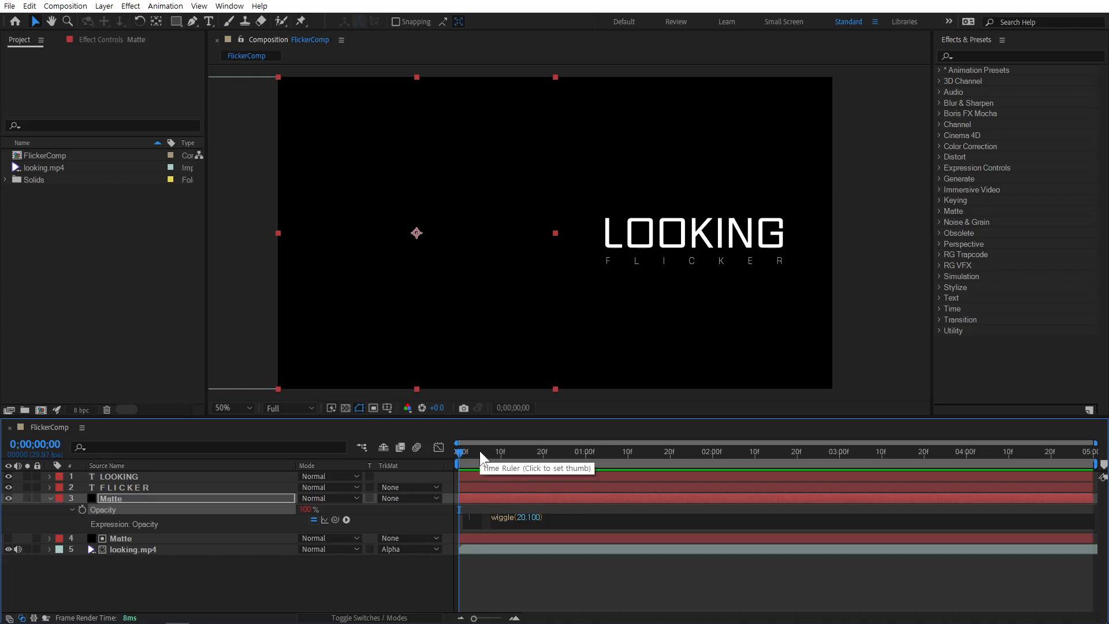
# Preview and scrub the first second of the composition to check the opacity flicker over the footage
pyautogui.moveTo(480, 452); pyautogui.dragTo(553, 453)
pyautogui.press('space')
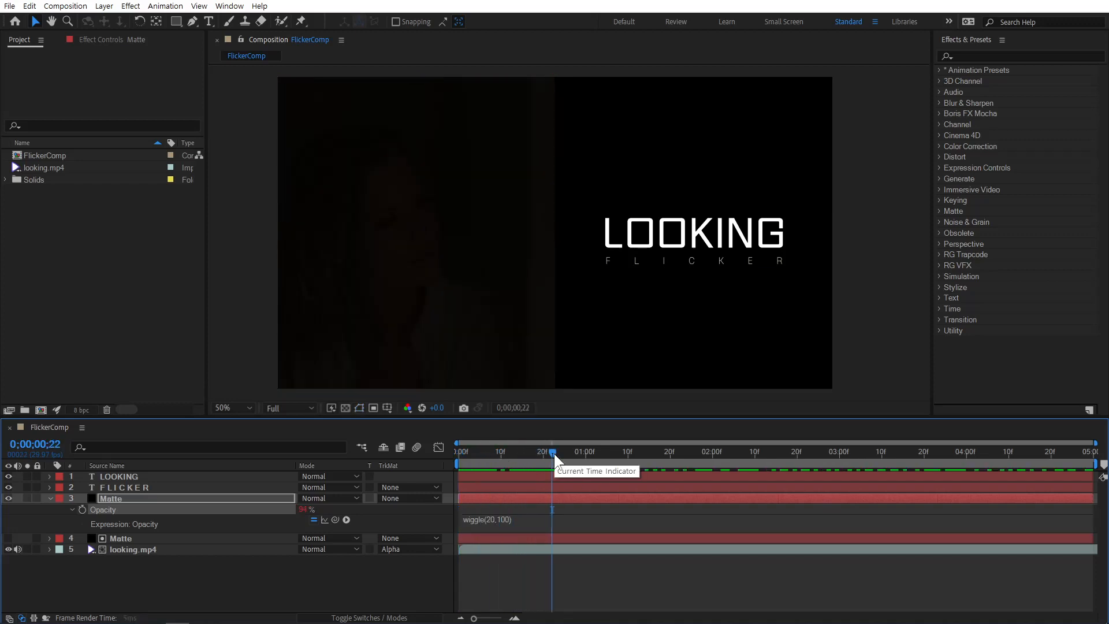
pyautogui.press('space')
pyautogui.moveTo(553, 452); pyautogui.dragTo(593, 457)
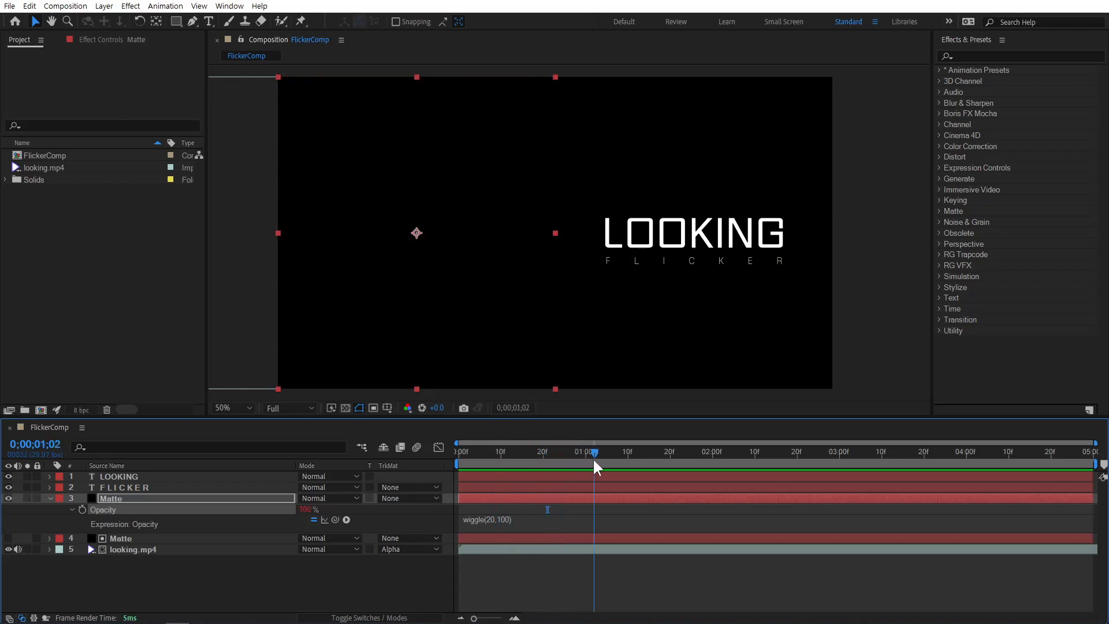
pyautogui.click(557, 452)
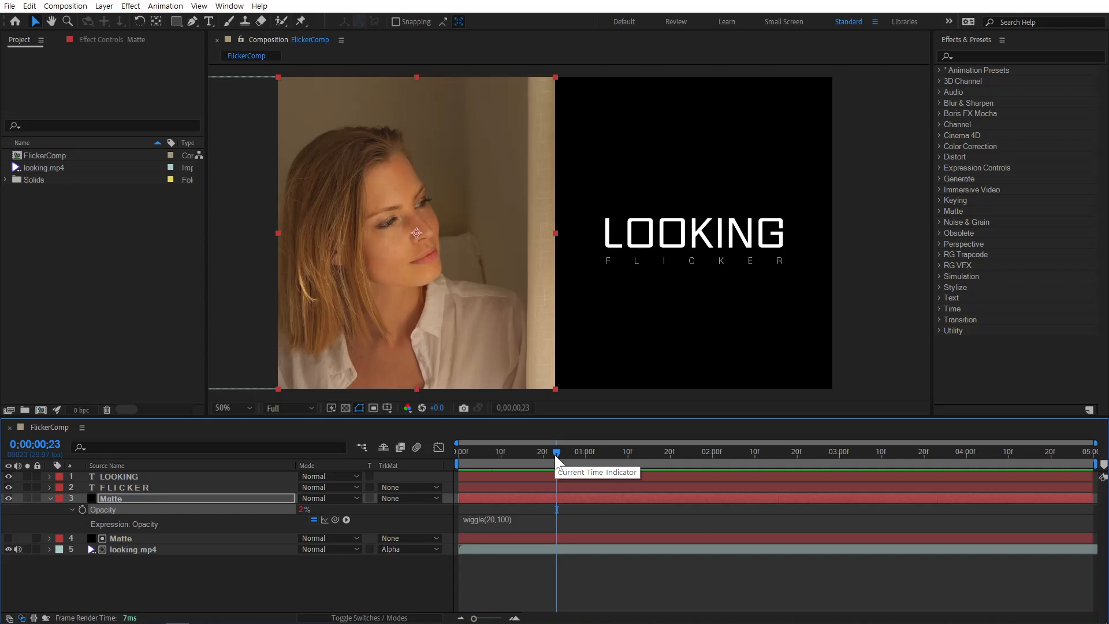
# Change the upper Matte layer's Opacity expression to wiggle(20,100)-90 and collapse the layer's properties
pyautogui.click(513, 516)
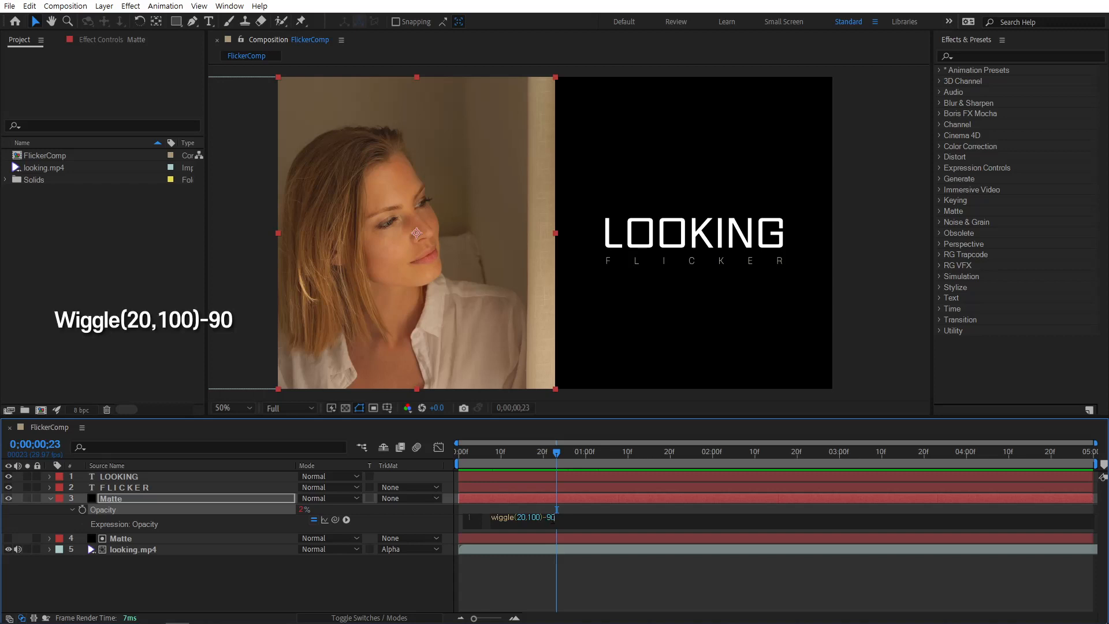
pyautogui.click(611, 584)
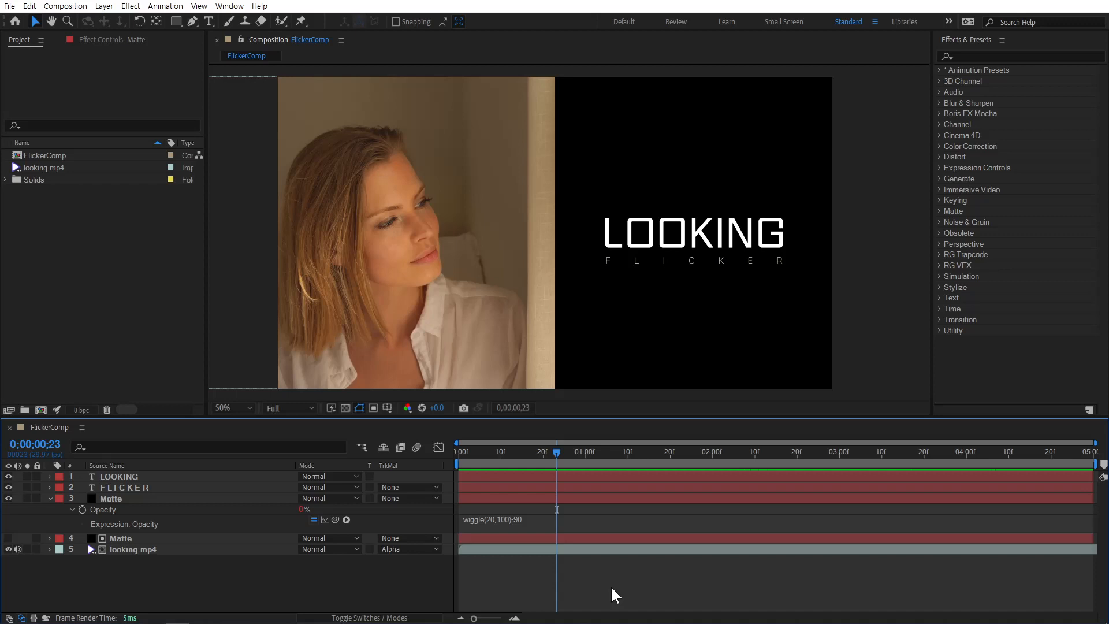
pyautogui.click(124, 499)
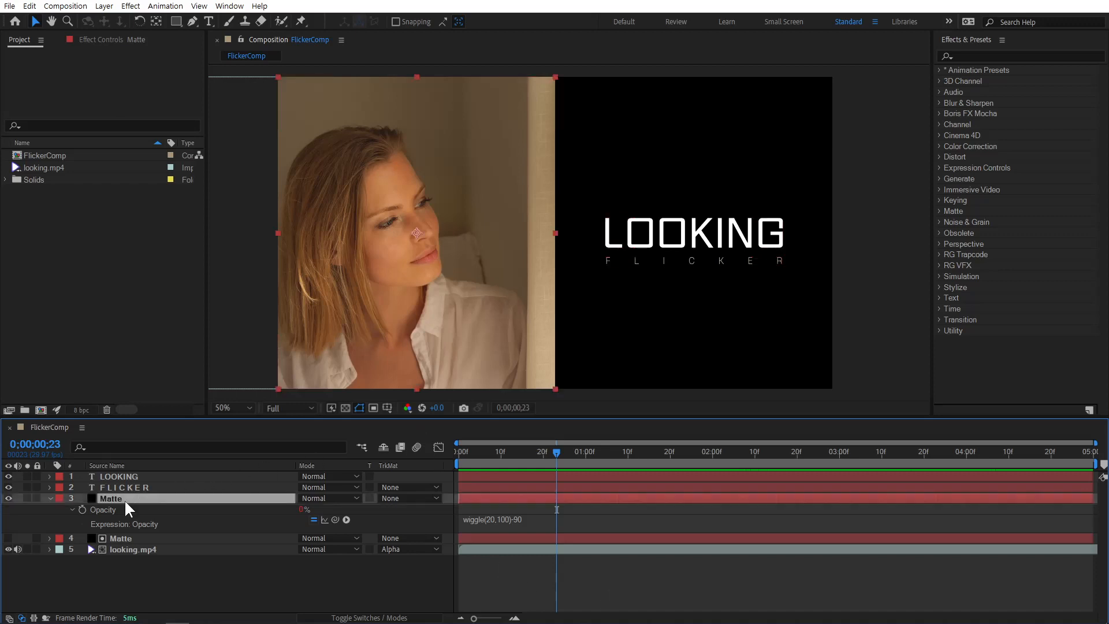
pyautogui.click(52, 498)
pyautogui.click(177, 561)
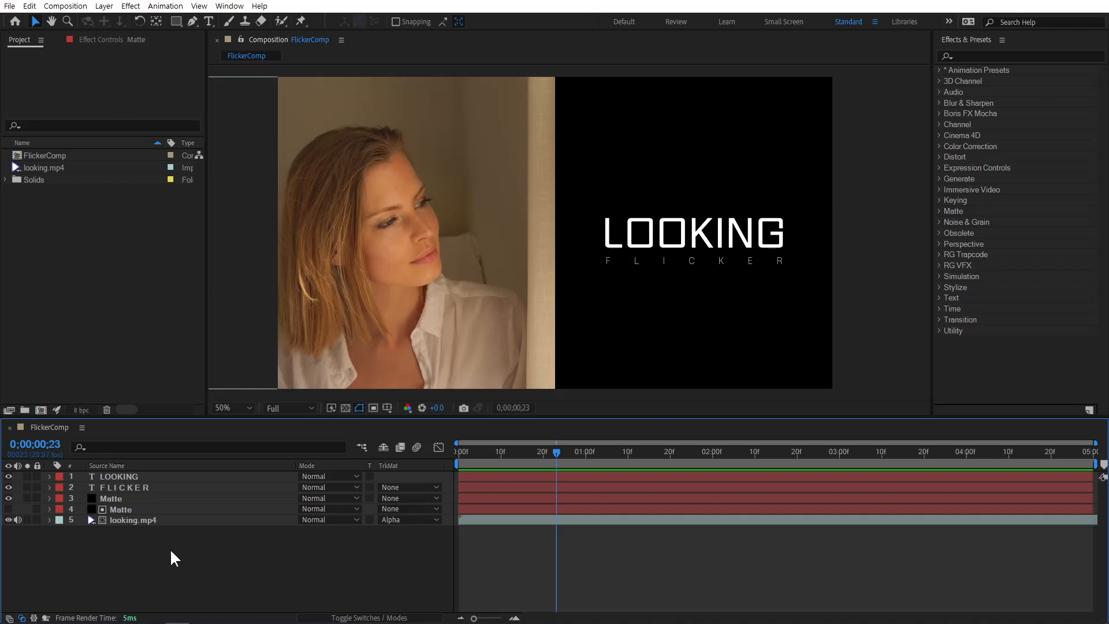
# Create a 960 × 1080 px solid in a dark brown based on a color sampled from the footage, and place it below looking.mp4
pyautogui.rightClick(186, 547)
pyautogui.moveTo(238, 414)
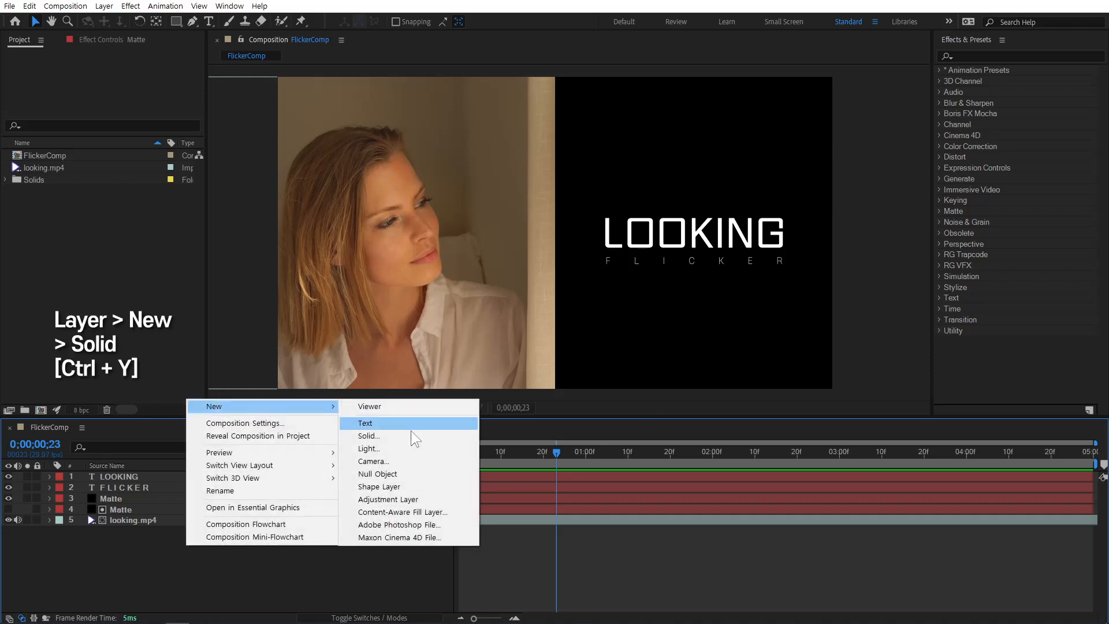
pyautogui.click(442, 436)
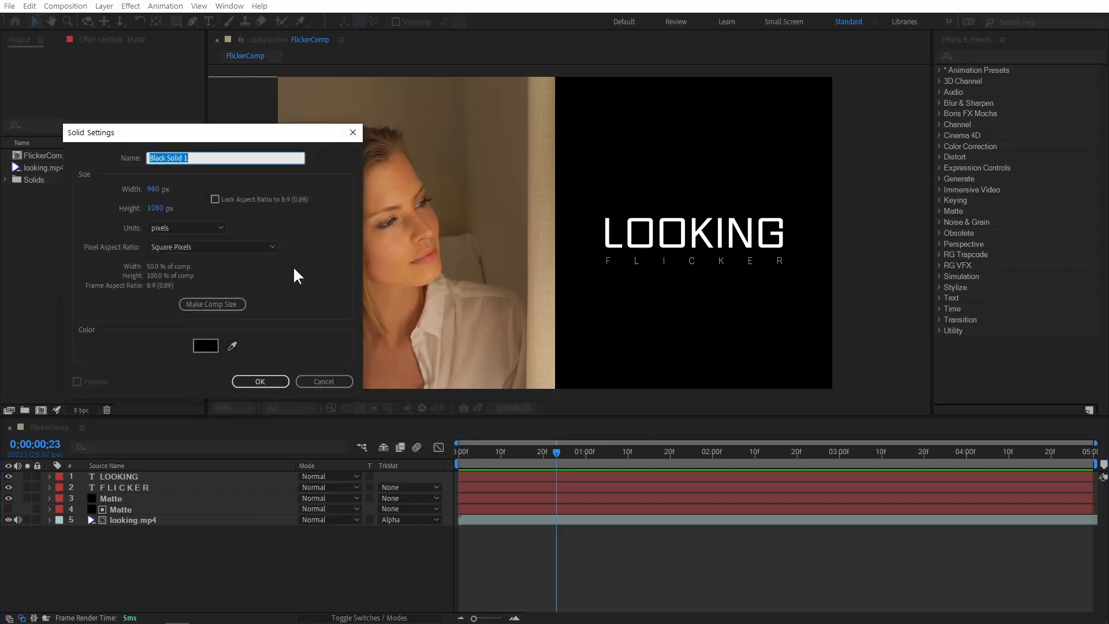
pyautogui.click(232, 346)
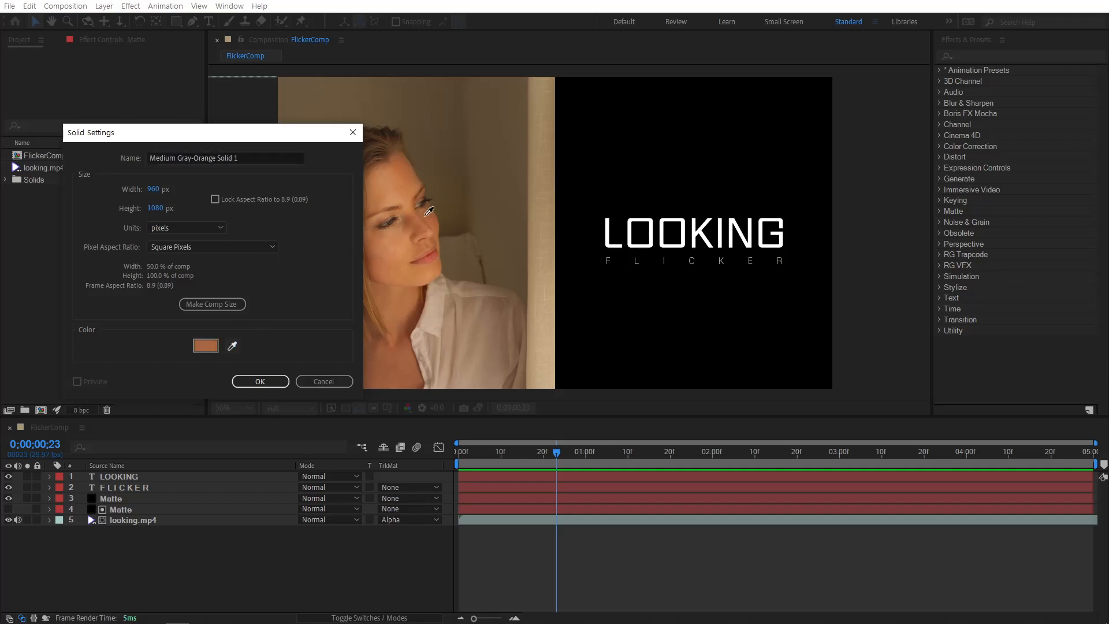
pyautogui.click(463, 234)
pyautogui.click(208, 345)
pyautogui.moveTo(115, 267); pyautogui.dragTo(91, 277)
pyautogui.click(300, 146)
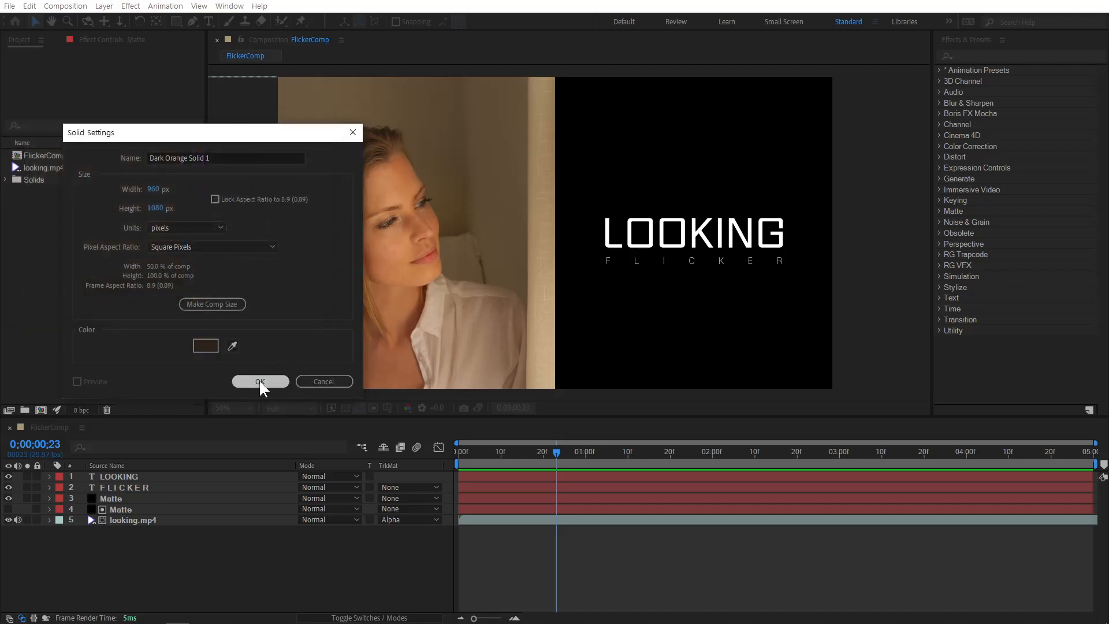
pyautogui.click(260, 382)
pyautogui.moveTo(176, 476); pyautogui.dragTo(177, 537)
pyautogui.click(243, 578)
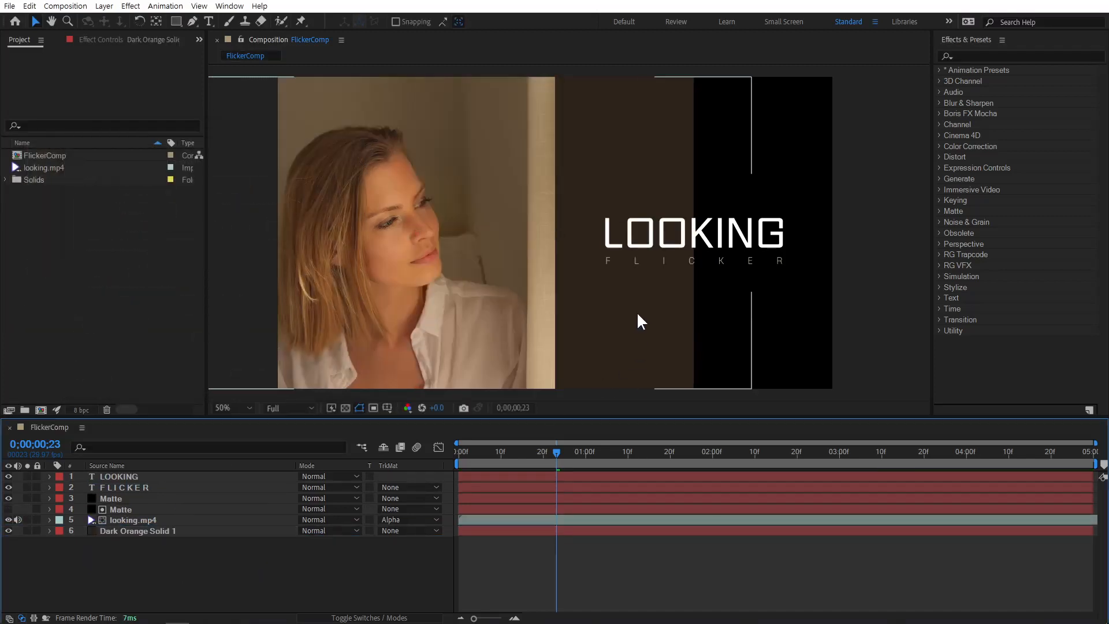
# Resize the Dark Orange Solid 1 layer to the full composition size, 1920 × 1080 px
pyautogui.click(179, 531)
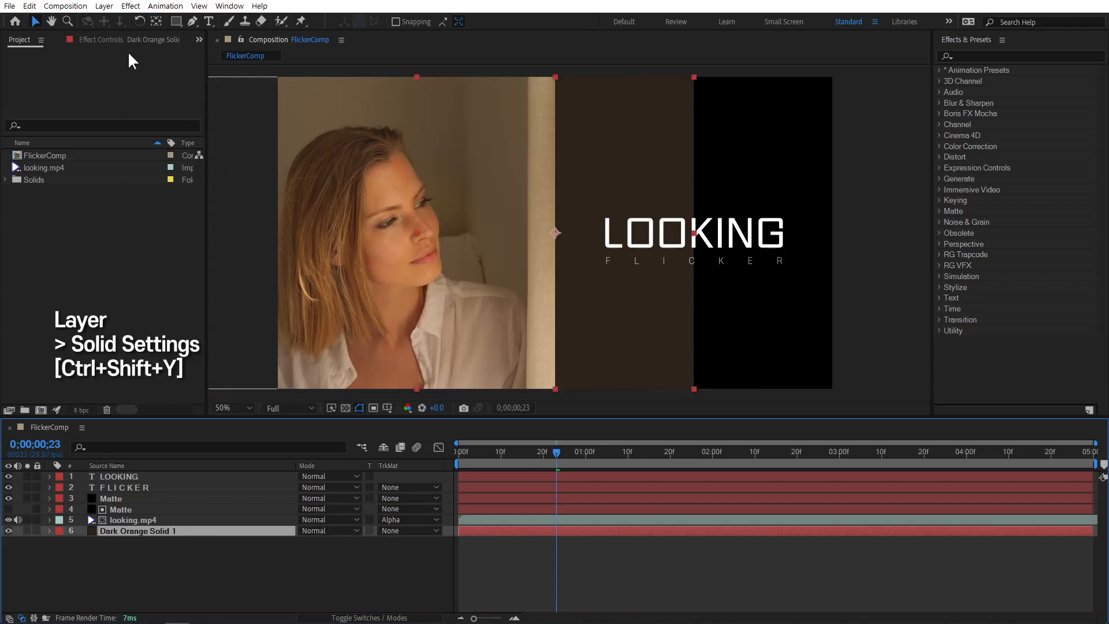
pyautogui.click(101, 7)
pyautogui.click(119, 33)
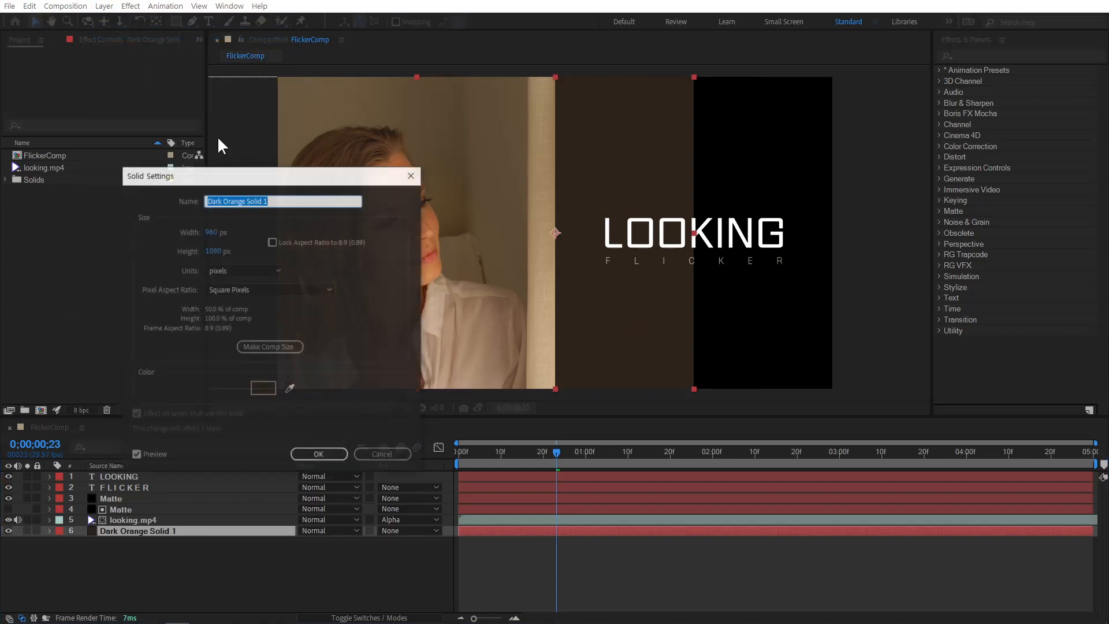
pyautogui.click(276, 347)
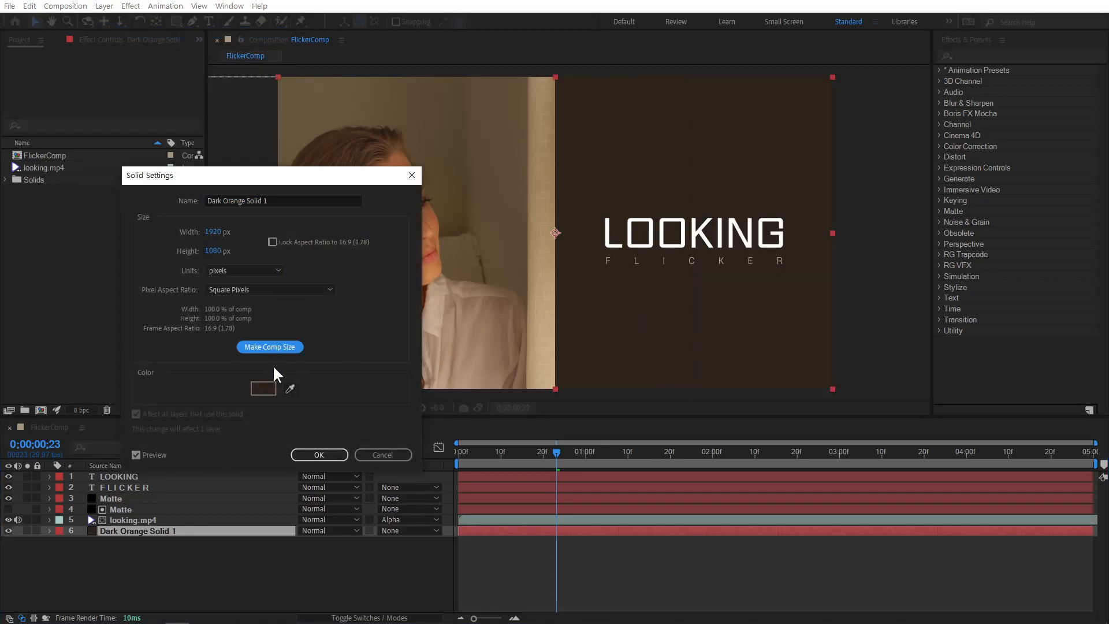
pyautogui.click(323, 456)
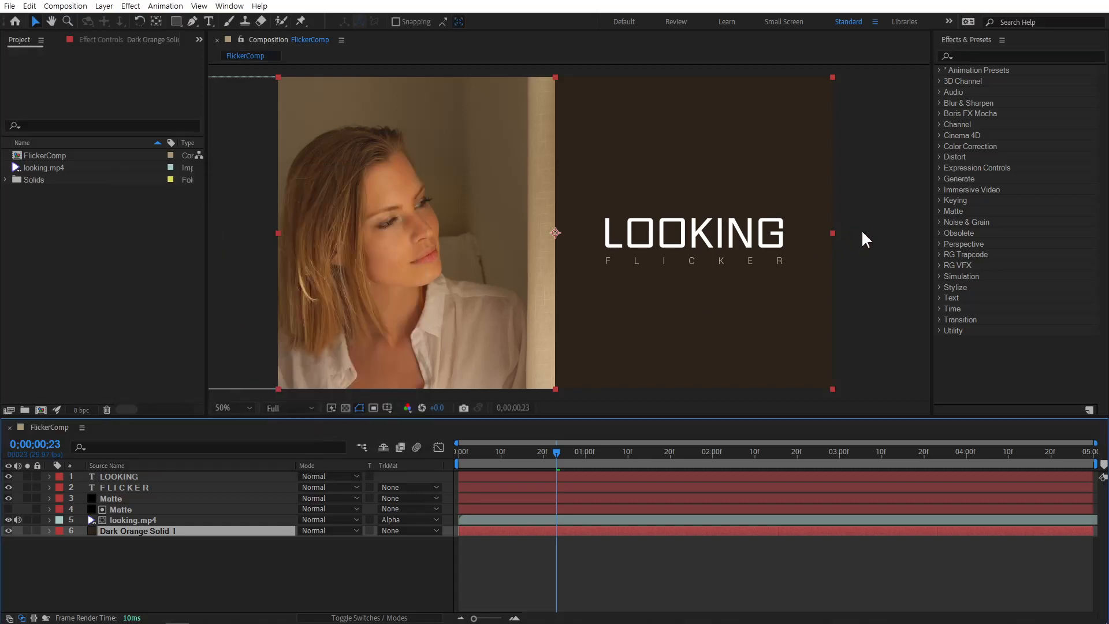
# Darken the background solid's color to 1E1812
pyautogui.click(102, 5)
pyautogui.click(137, 36)
pyautogui.click(274, 389)
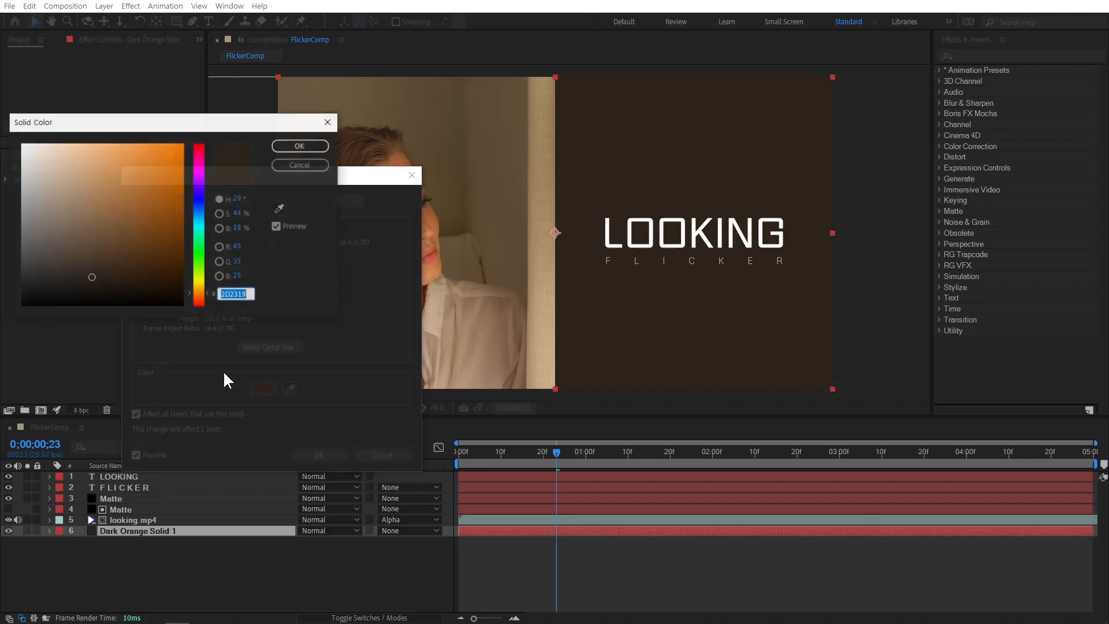
pyautogui.moveTo(87, 279); pyautogui.dragTo(86, 287)
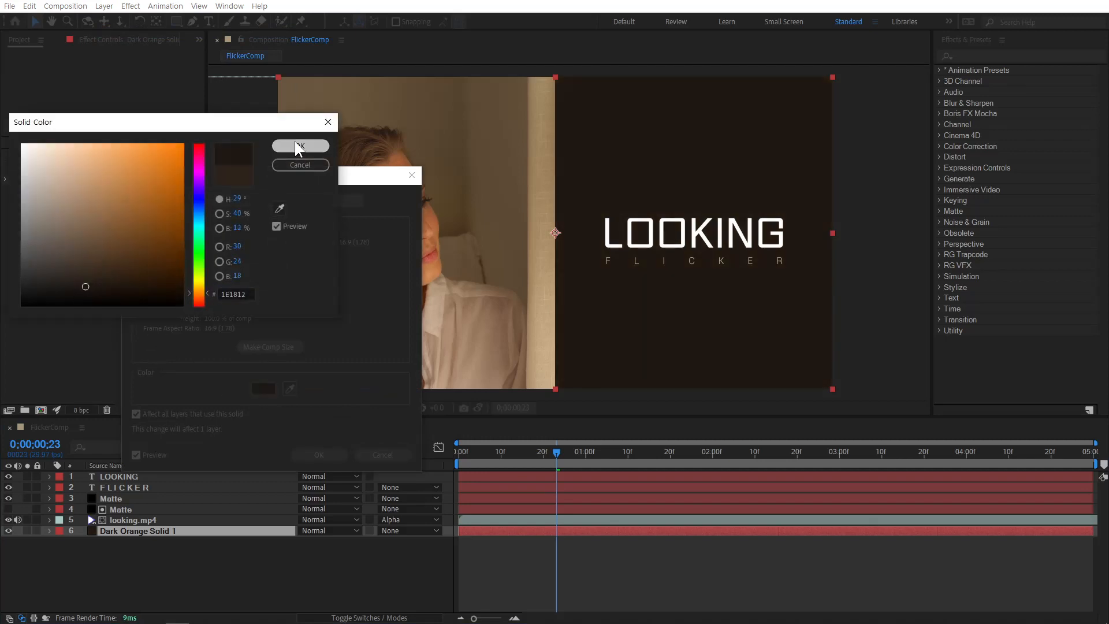
pyautogui.click(324, 145)
pyautogui.click(326, 454)
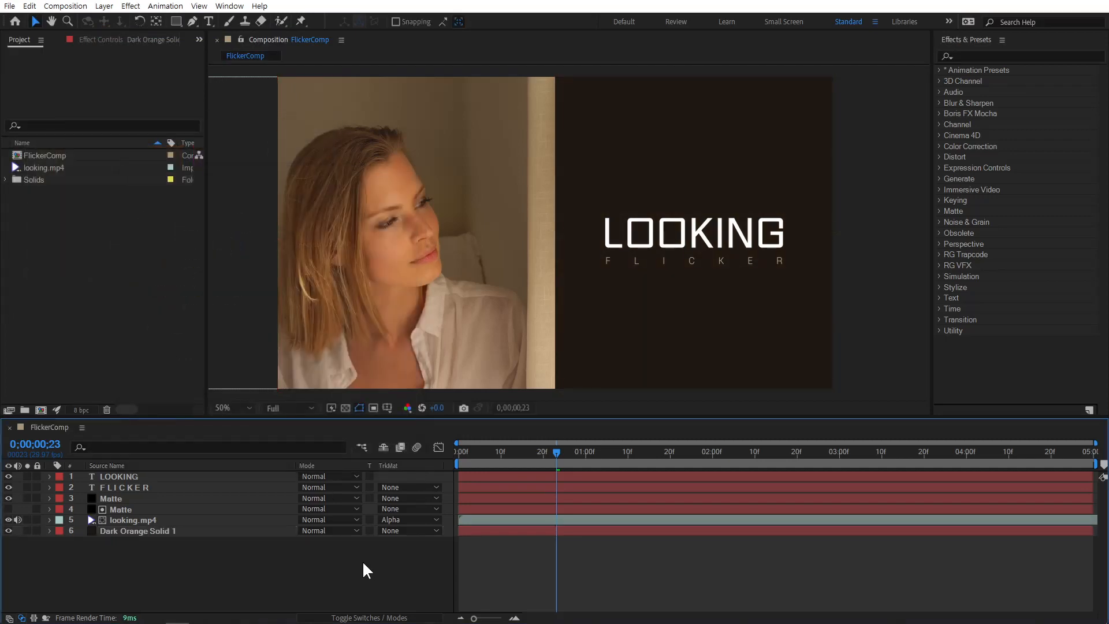
# Apply the Typewriter preset from the Animate In text presets to the LOOKING layer at 0;00;00;00
pyautogui.click(676, 234)
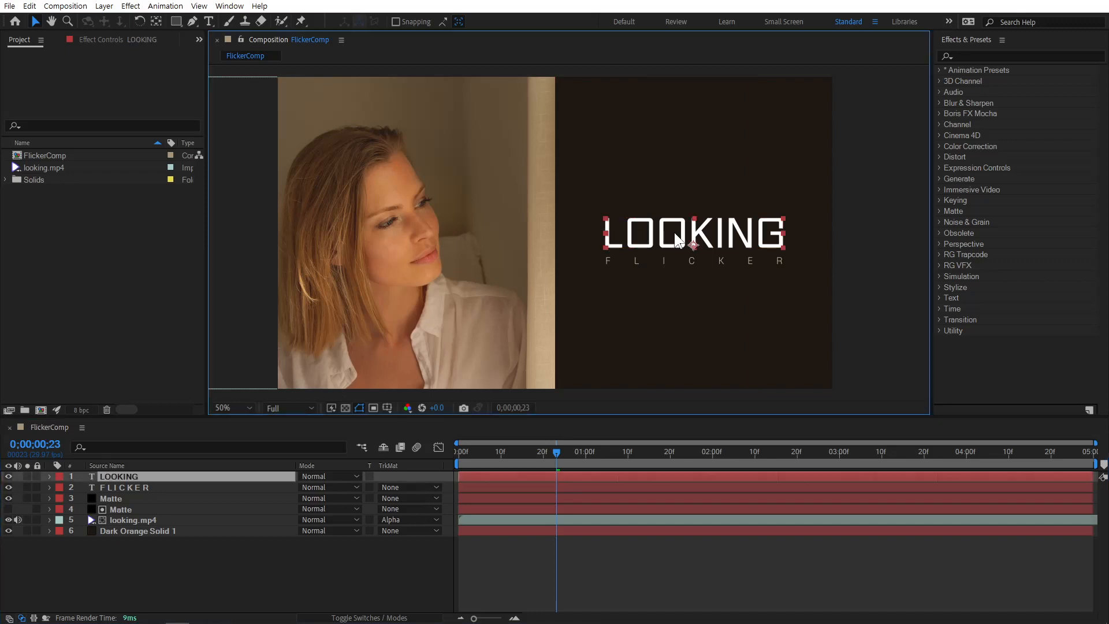
pyautogui.click(677, 258)
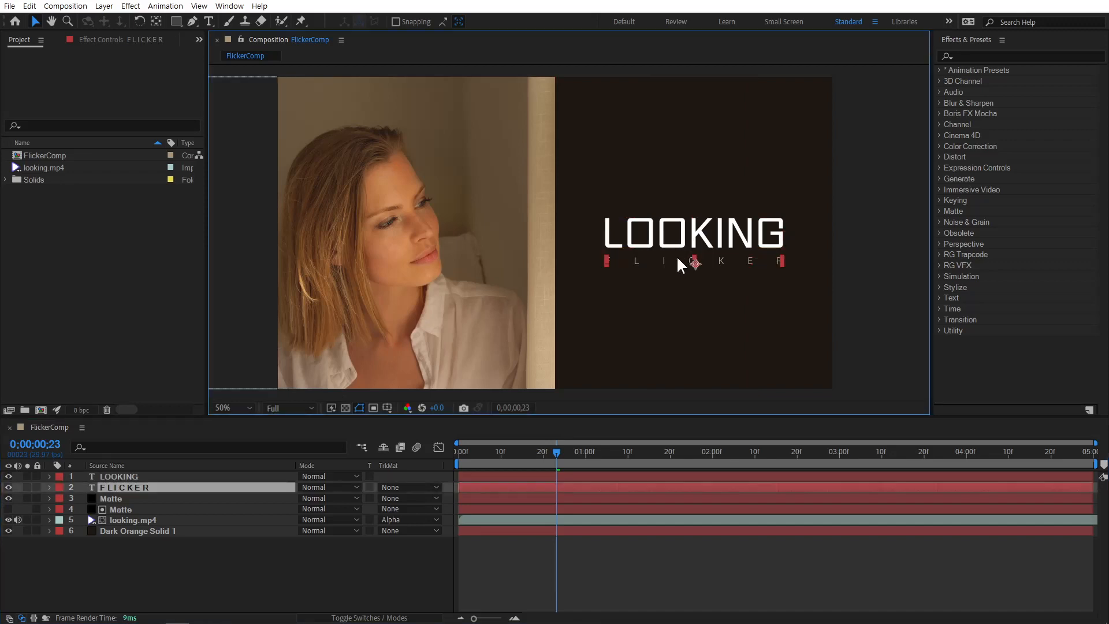
pyautogui.click(687, 234)
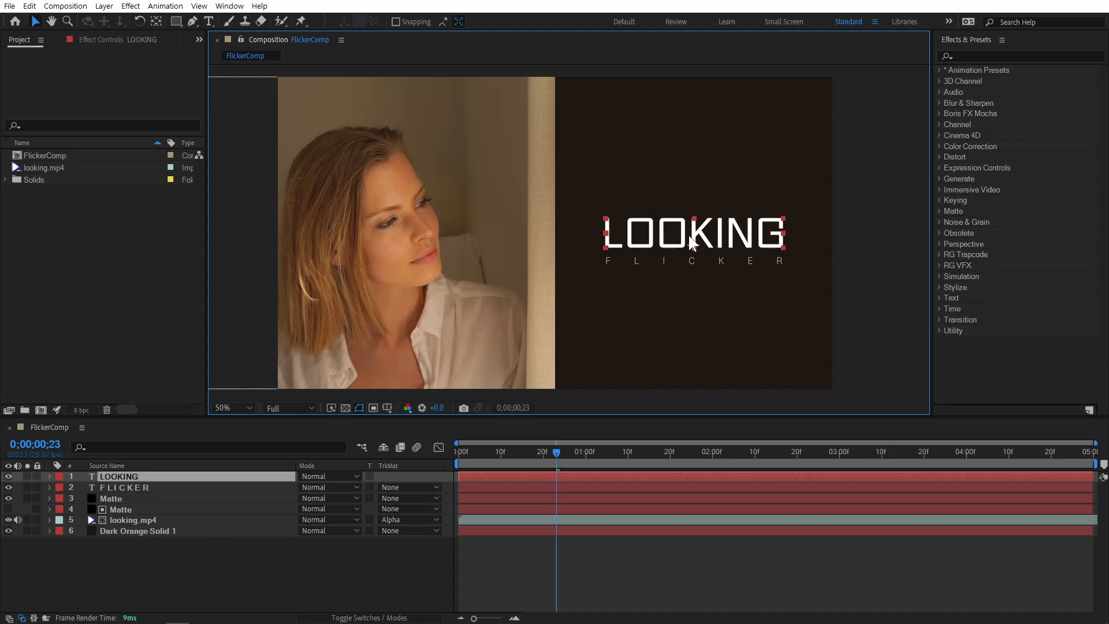
pyautogui.scroll(1, 776, 248)
pyautogui.moveTo(926, 257); pyautogui.dragTo(720, 227)
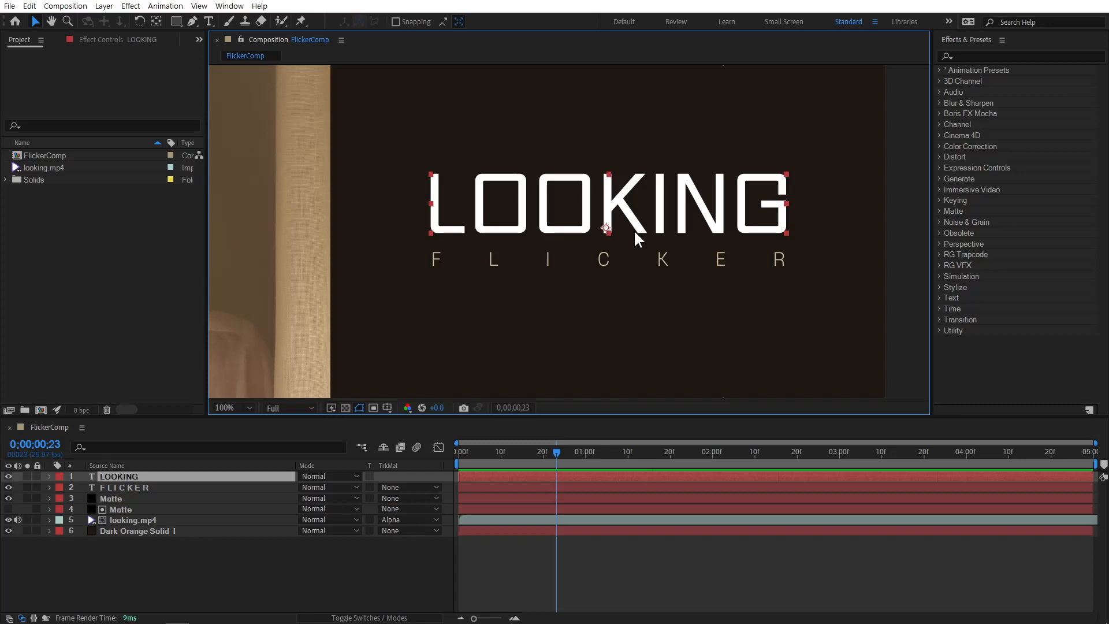
pyautogui.click(938, 70)
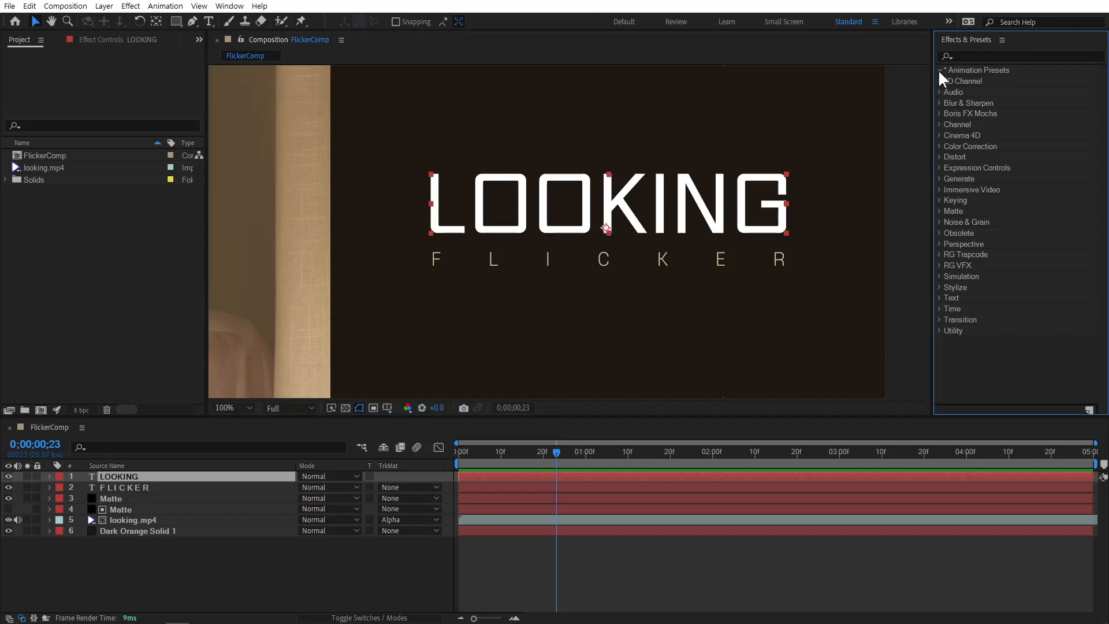
pyautogui.click(939, 70)
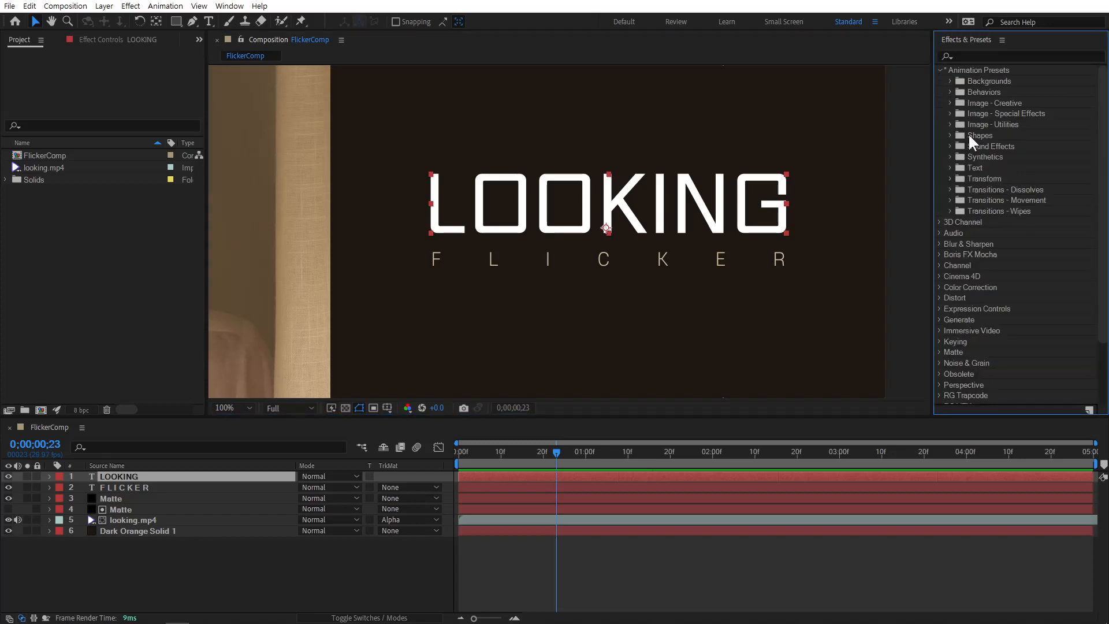
pyautogui.click(950, 167)
pyautogui.click(961, 189)
pyautogui.scroll(-4, 958, 203)
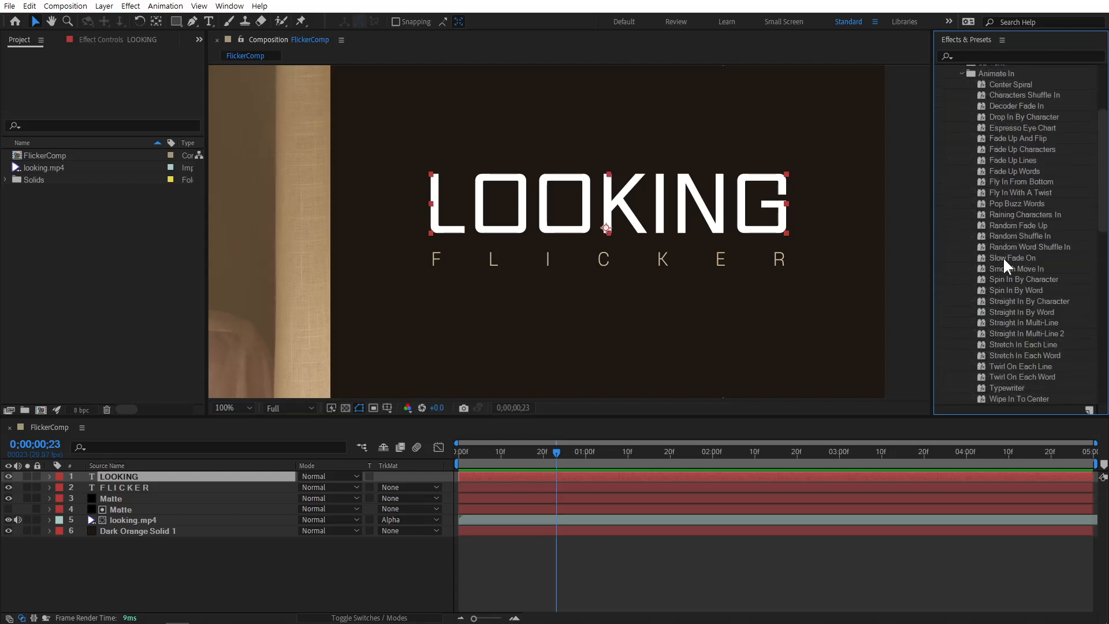
pyautogui.scroll(-3, 1004, 266)
pyautogui.click(1014, 302)
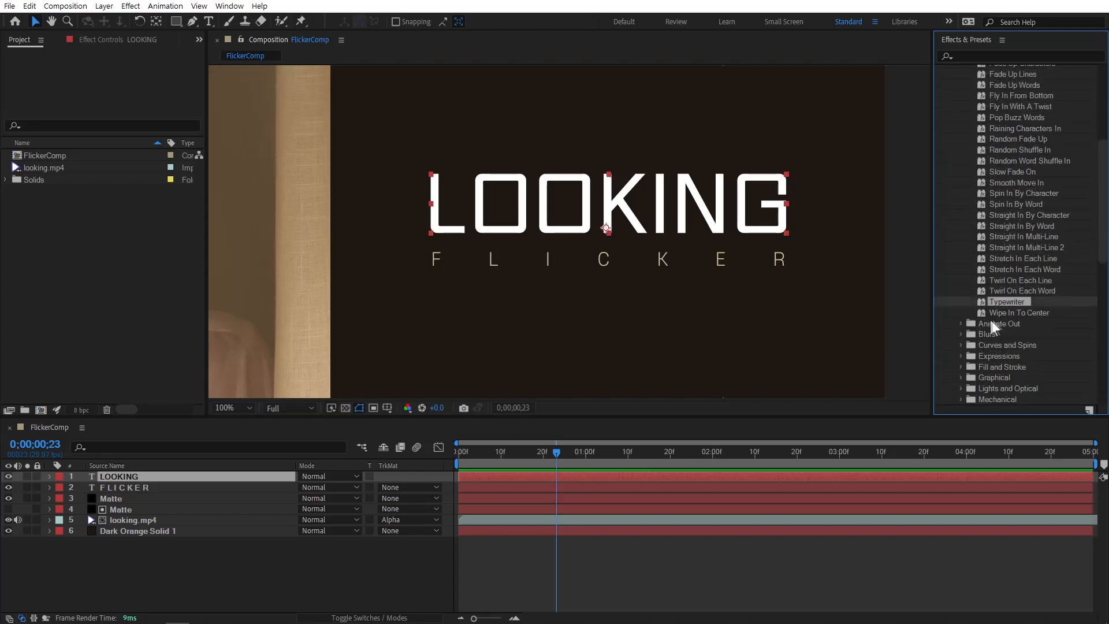
pyautogui.click(459, 453)
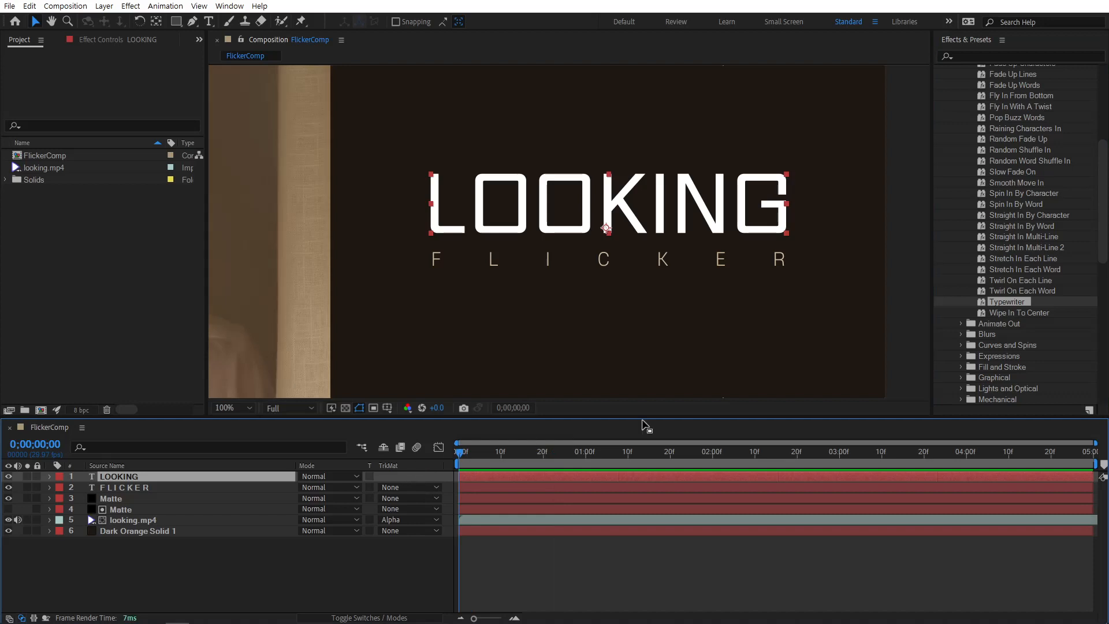
pyautogui.moveTo(998, 302); pyautogui.dragTo(413, 477)
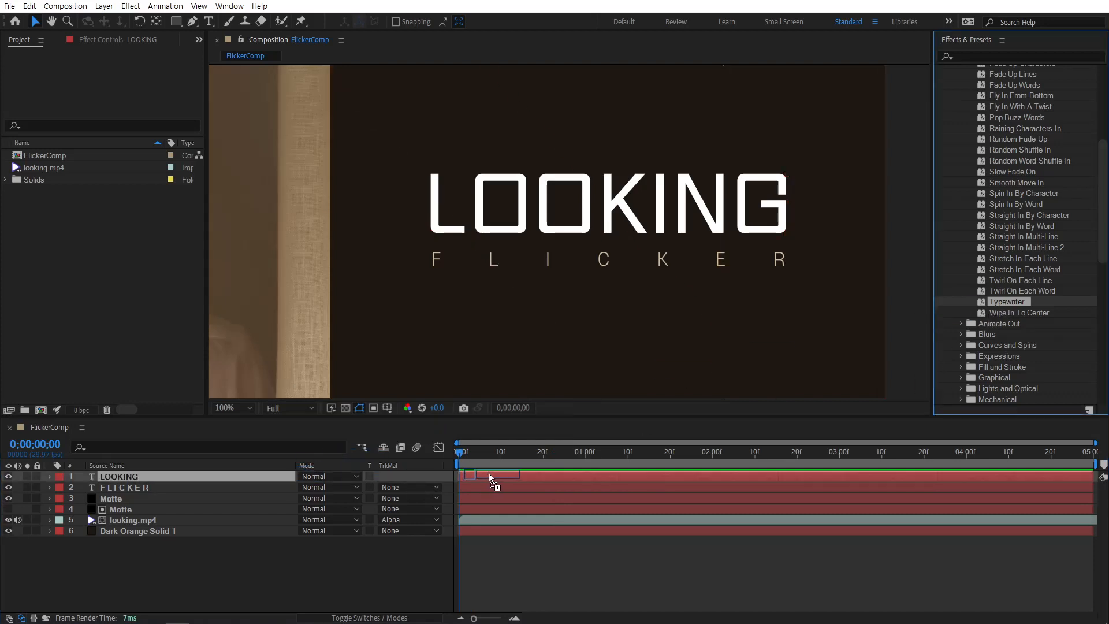
# Reveal the LOOKING layer's keyframes and preview the typewriter animation up to its final keyframe
pyautogui.click(467, 476)
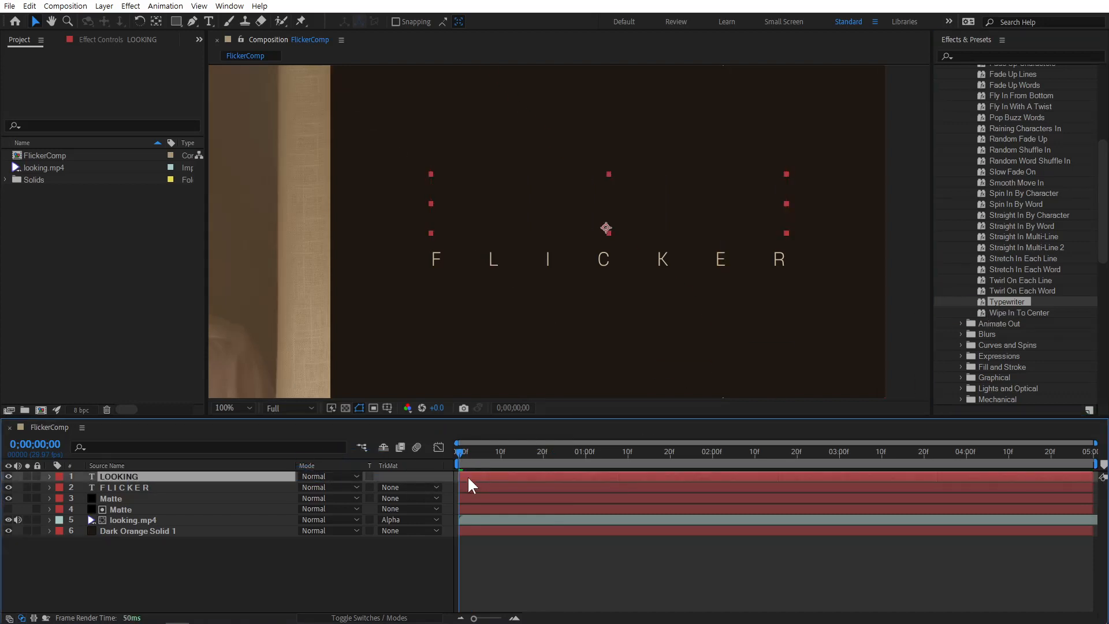
pyautogui.press('u')
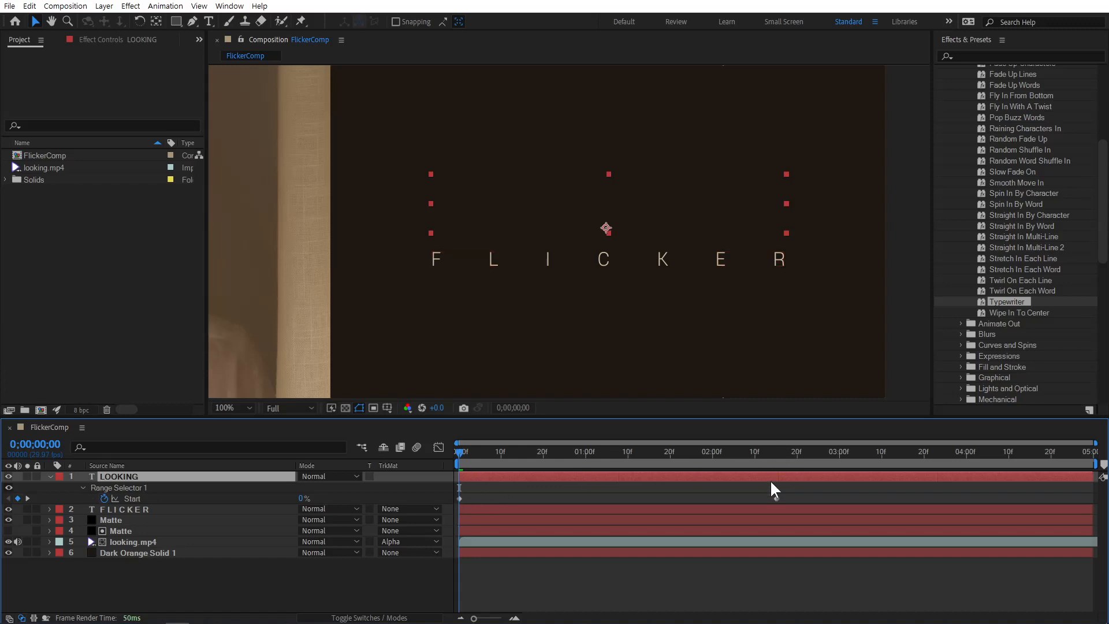
pyautogui.moveTo(469, 454); pyautogui.dragTo(397, 484)
pyautogui.press('space')
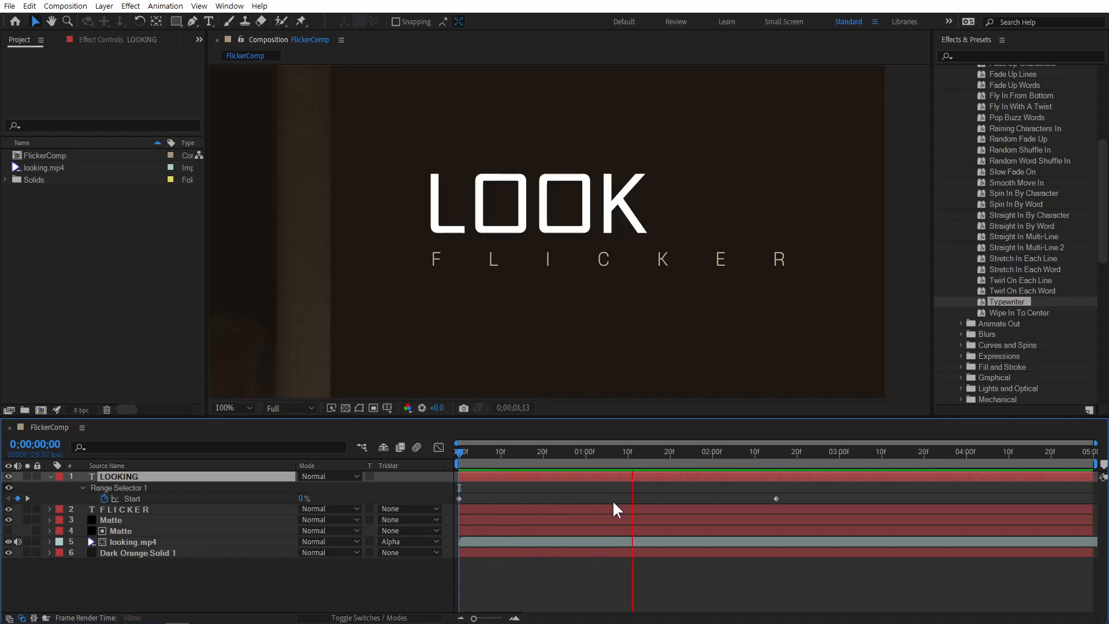
pyautogui.click(768, 453)
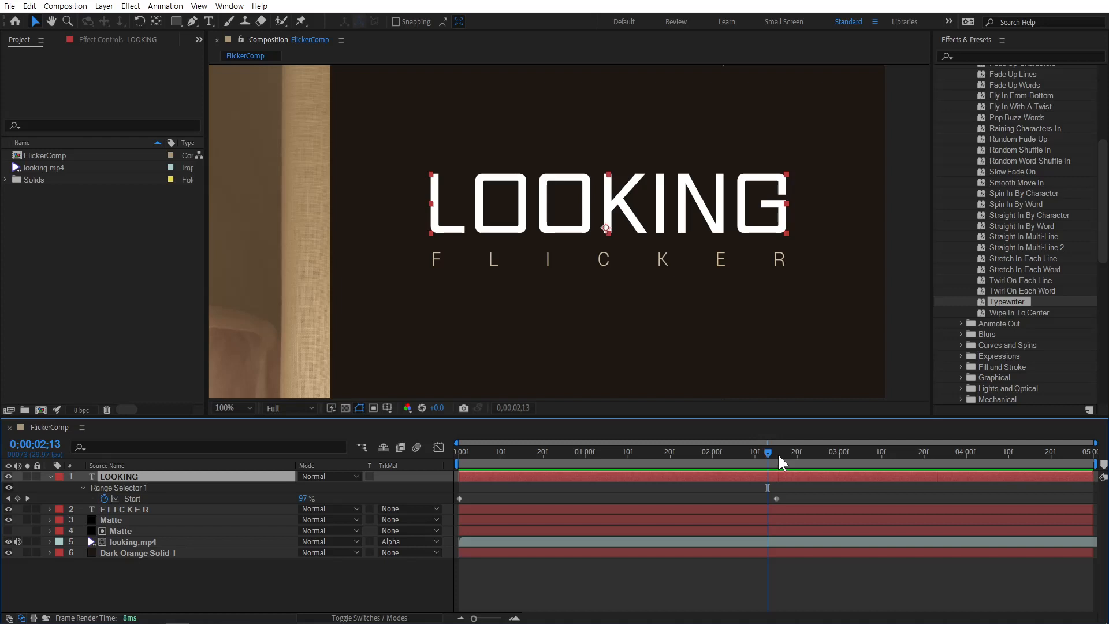
# Undo the Typewriter preset on the LOOKING layer and collapse the Text presets folder
pyautogui.hotkey('ctrl', 'z')
pyautogui.moveTo(1101, 176); pyautogui.dragTo(1101, 104)
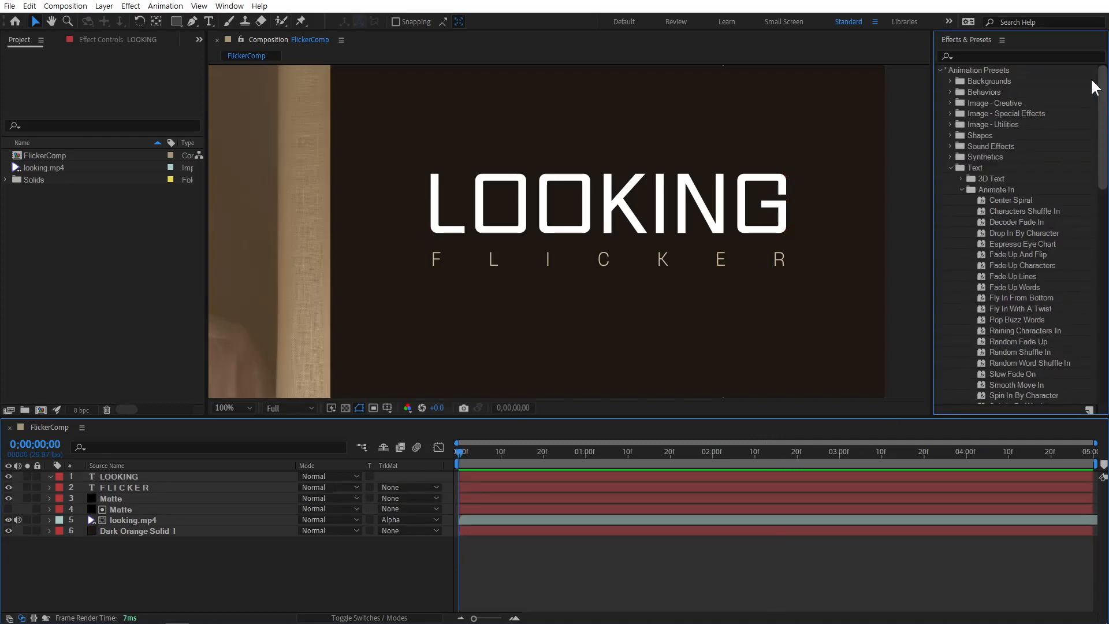
pyautogui.click(950, 168)
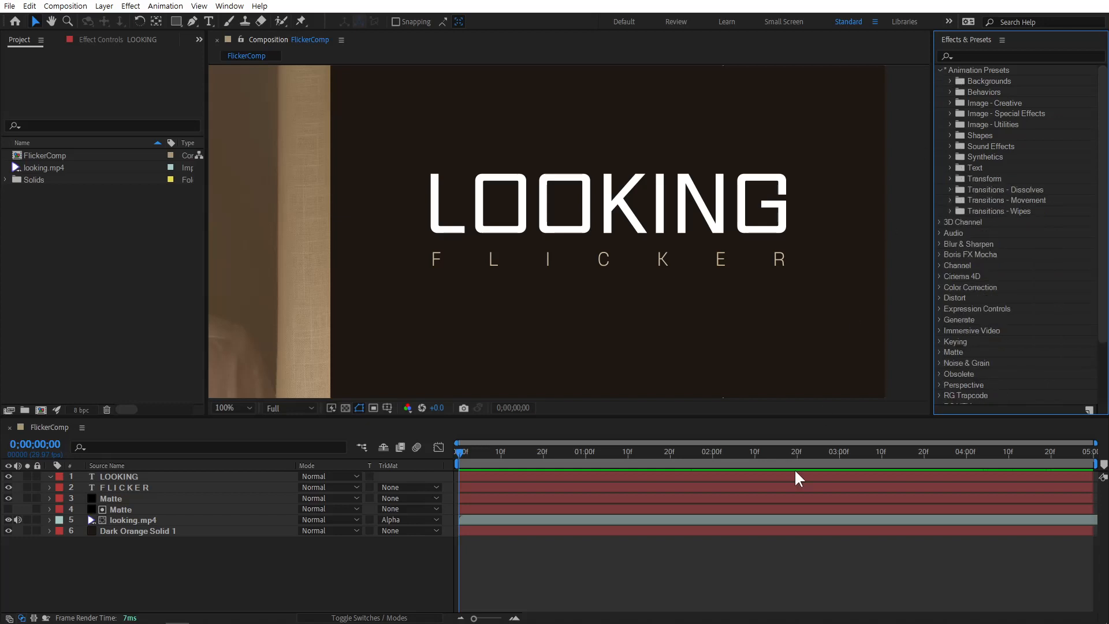
# Add an Opacity text animator to the LOOKING layer
pyautogui.click(479, 228)
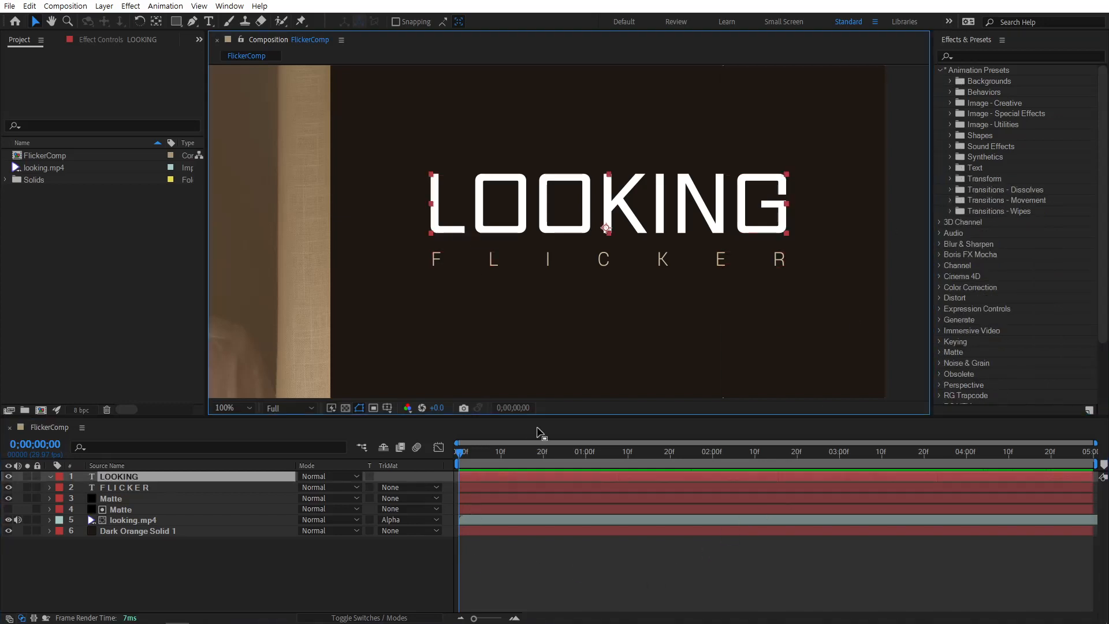
pyautogui.moveTo(548, 418); pyautogui.dragTo(589, 354)
pyautogui.moveTo(607, 252); pyautogui.dragTo(579, 262)
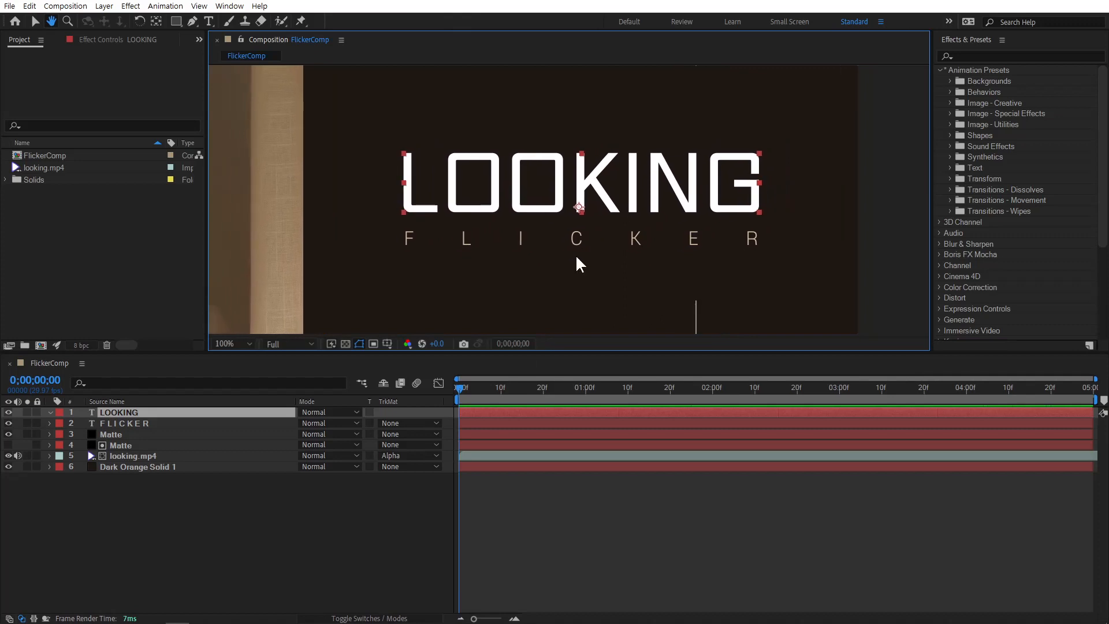
pyautogui.click(49, 412)
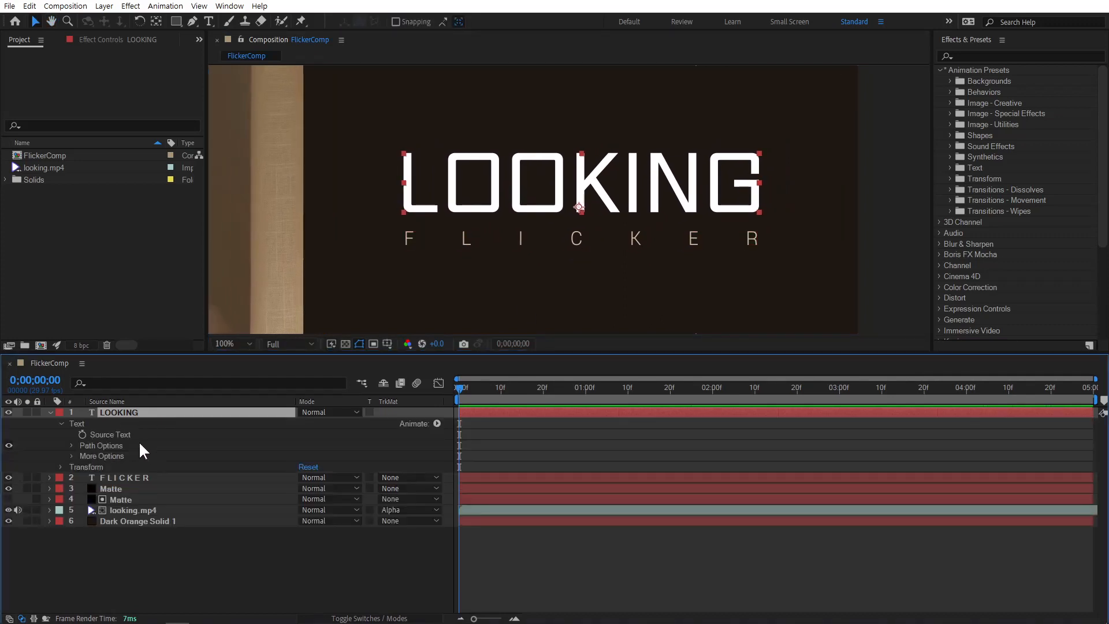
pyautogui.click(437, 424)
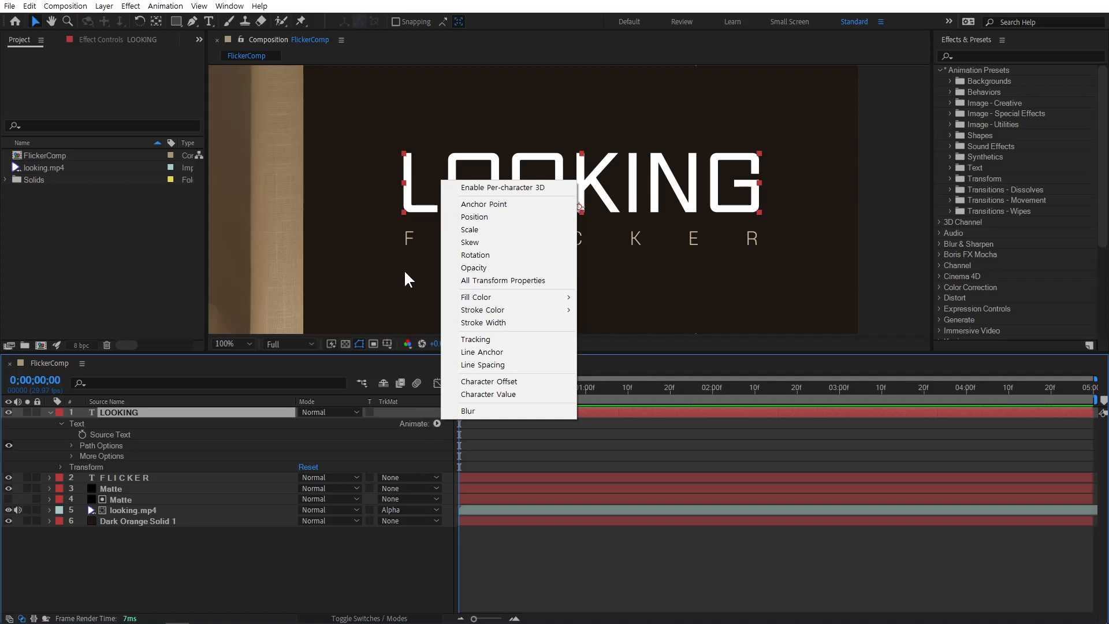
pyautogui.click(500, 267)
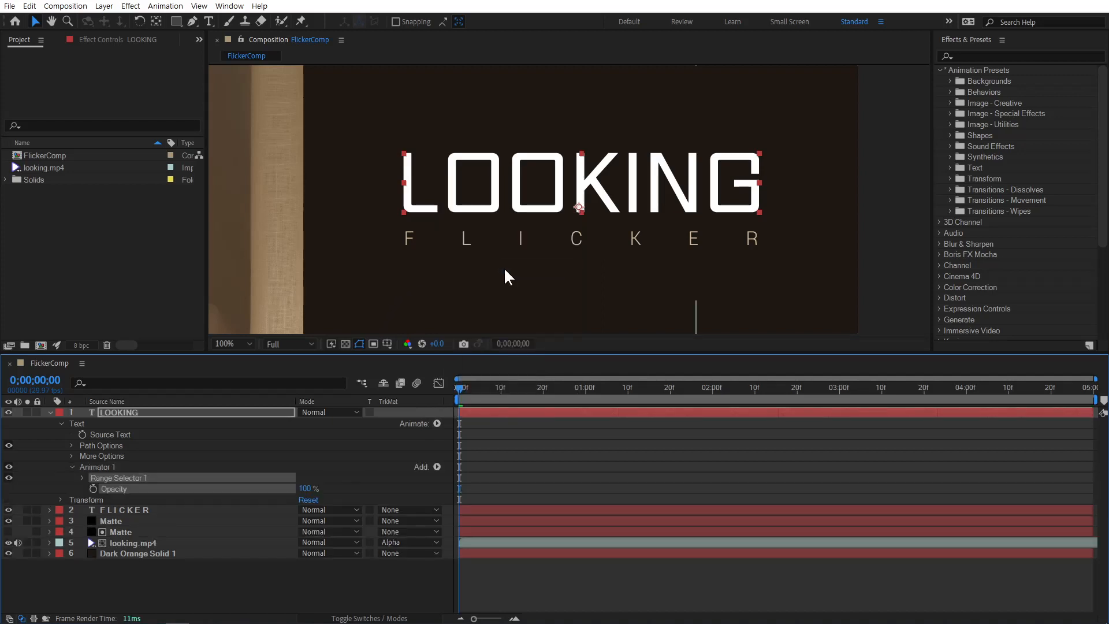
# Expand the LOOKING animator's range selector and set the animator's Opacity to 0%
pyautogui.click(83, 477)
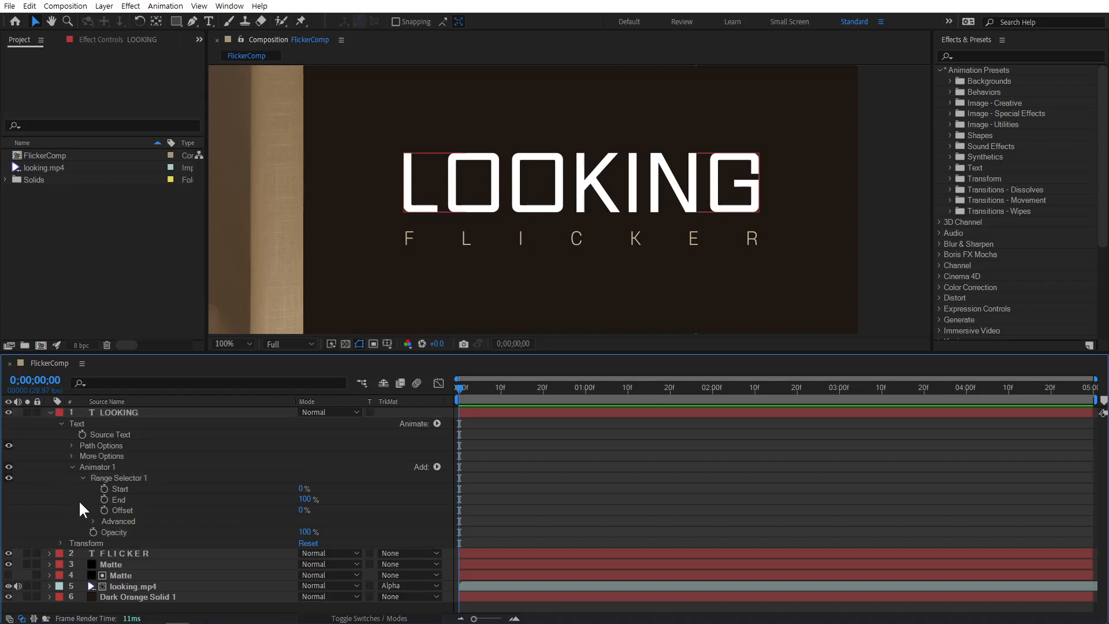
pyautogui.click(120, 489)
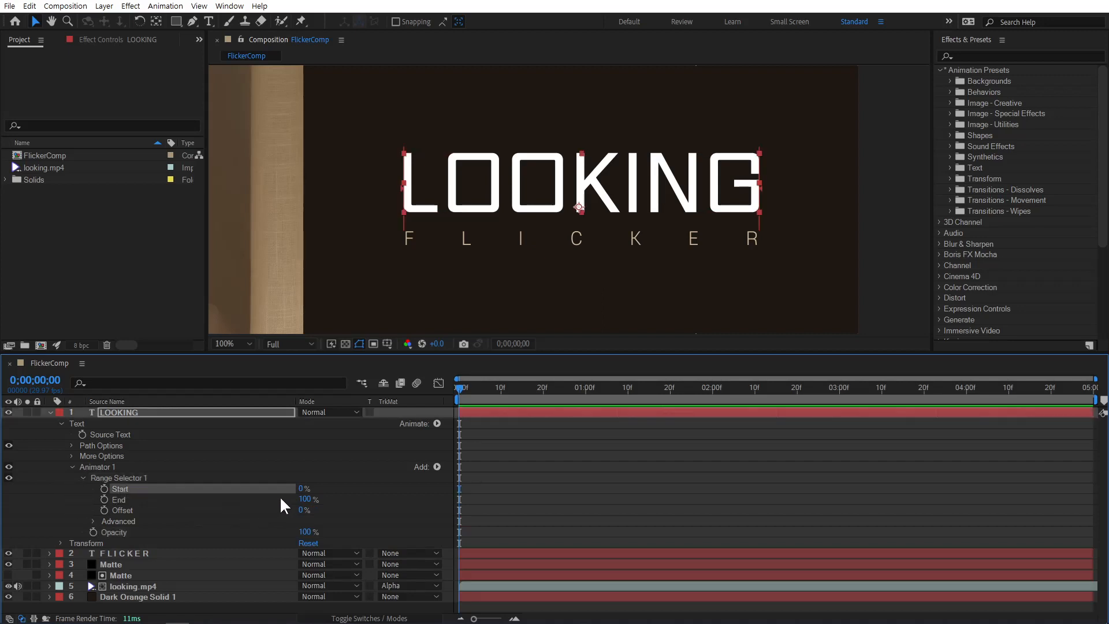
pyautogui.click(118, 527)
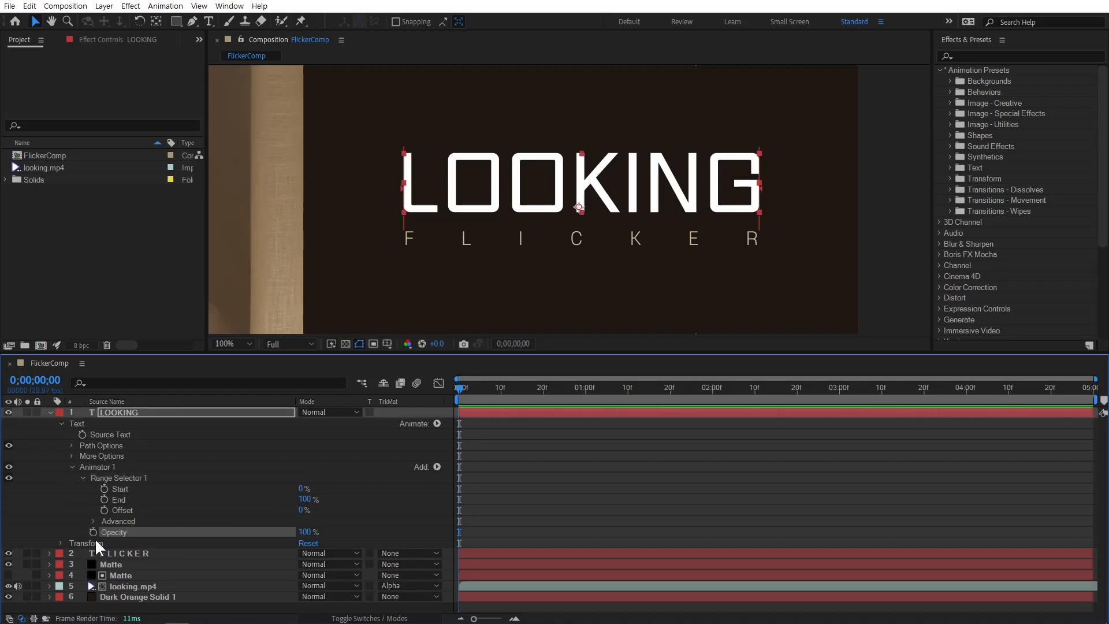
pyautogui.moveTo(305, 532); pyautogui.dragTo(220, 540)
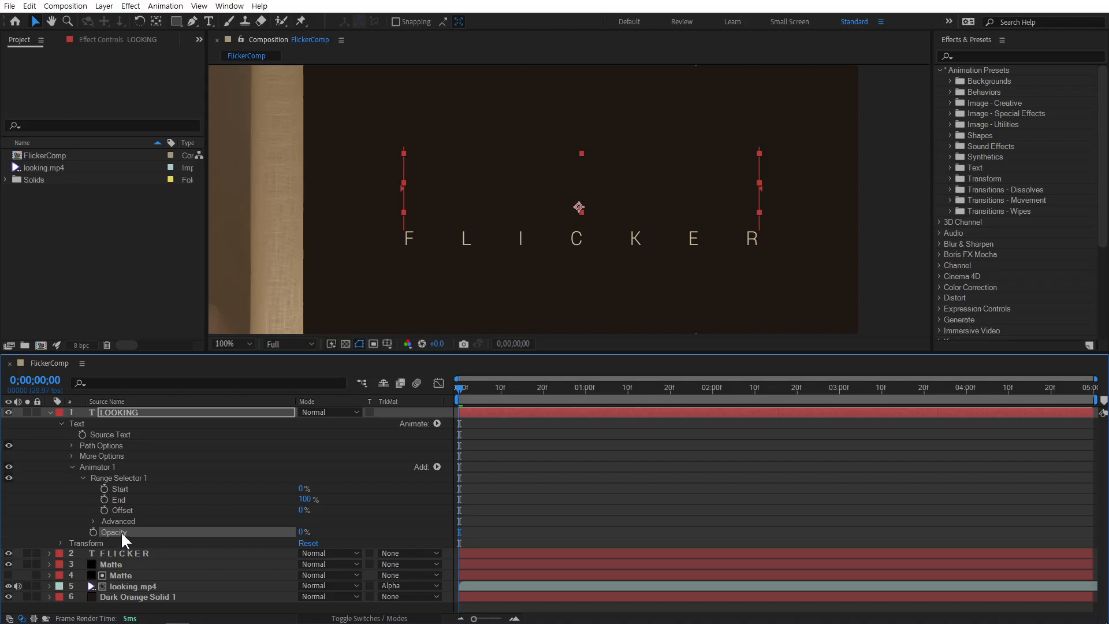
# Animate the range selector's Start on the LOOKING layer from 0% at 0;00;00;00 to 100% at 0;00;02;00
pyautogui.click(104, 488)
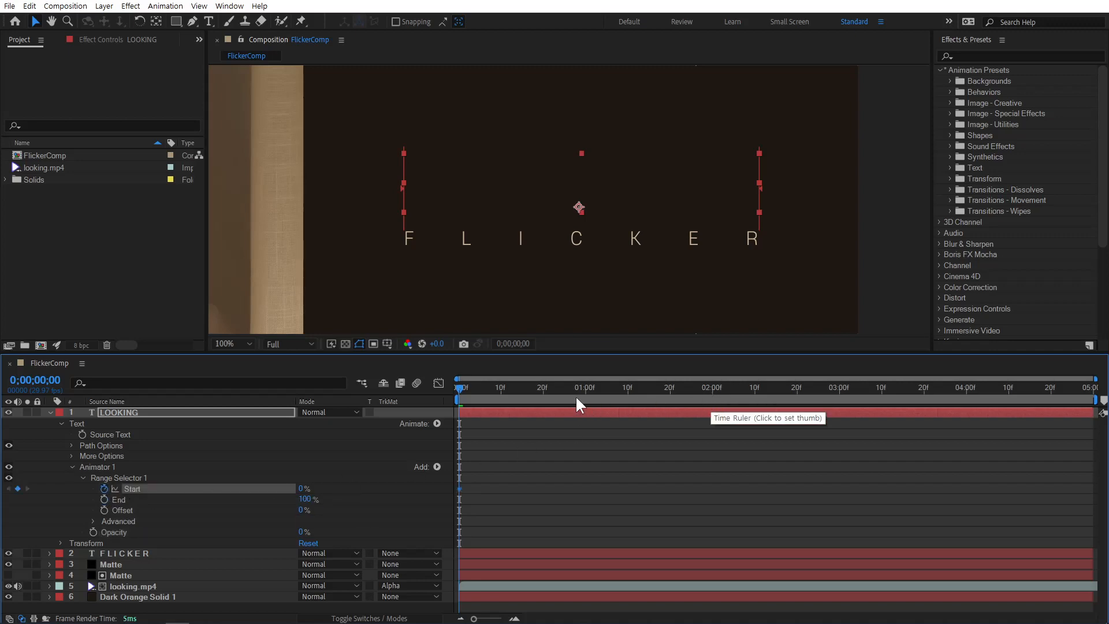
pyautogui.click(714, 388)
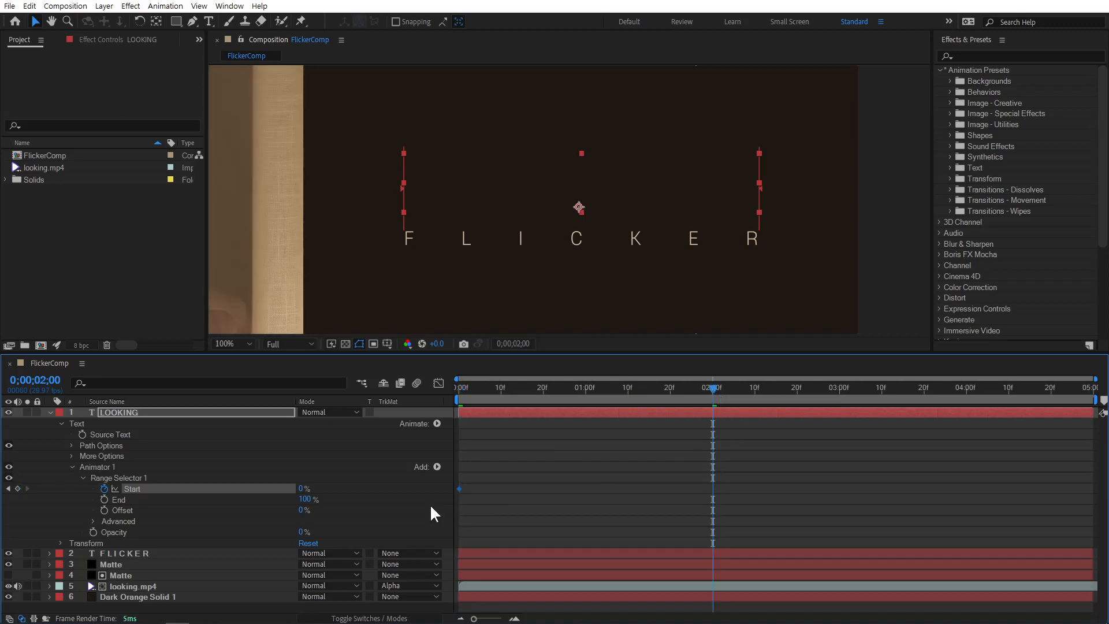
pyautogui.moveTo(304, 489); pyautogui.dragTo(407, 488)
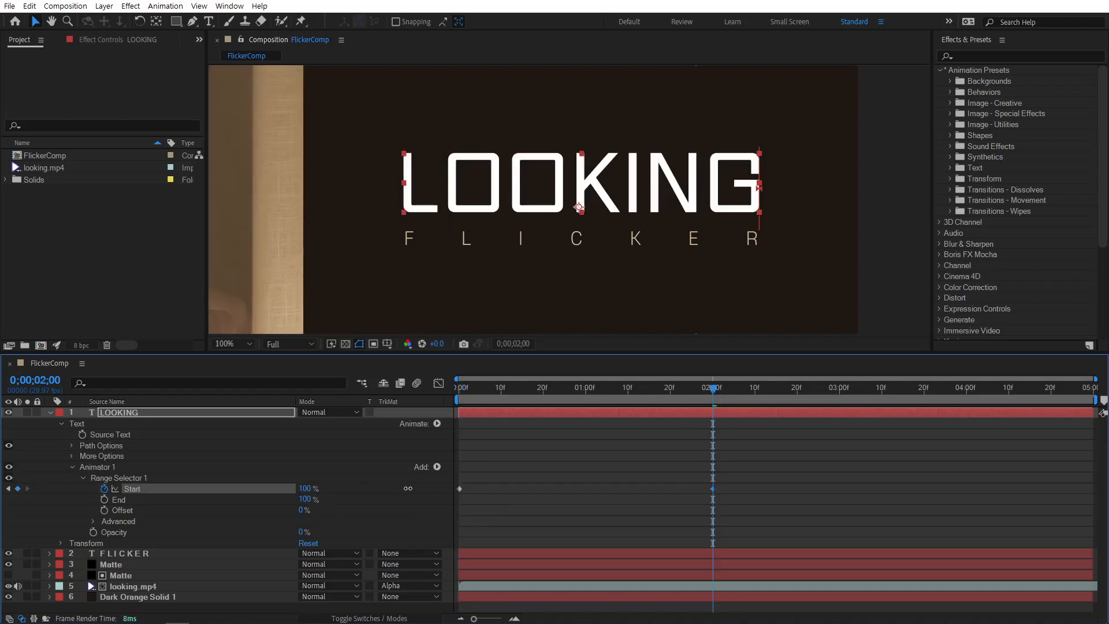
# Preview the LOOKING character reveal from the start of the composition and scrub through it to 0;00;02;00
pyautogui.moveTo(477, 387); pyautogui.dragTo(453, 392)
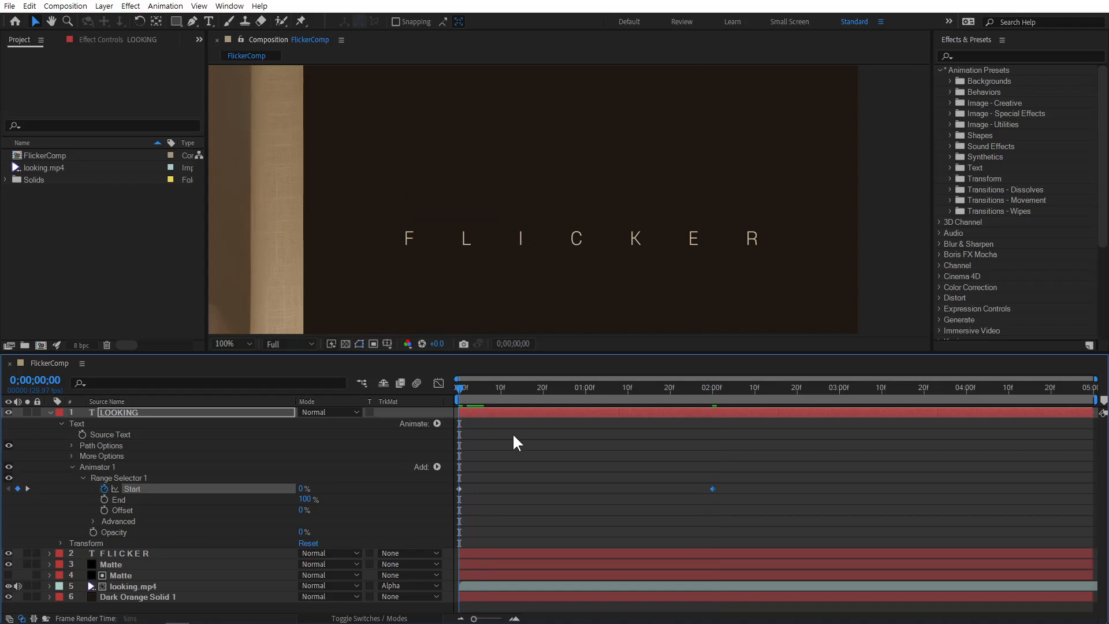
pyautogui.press('space')
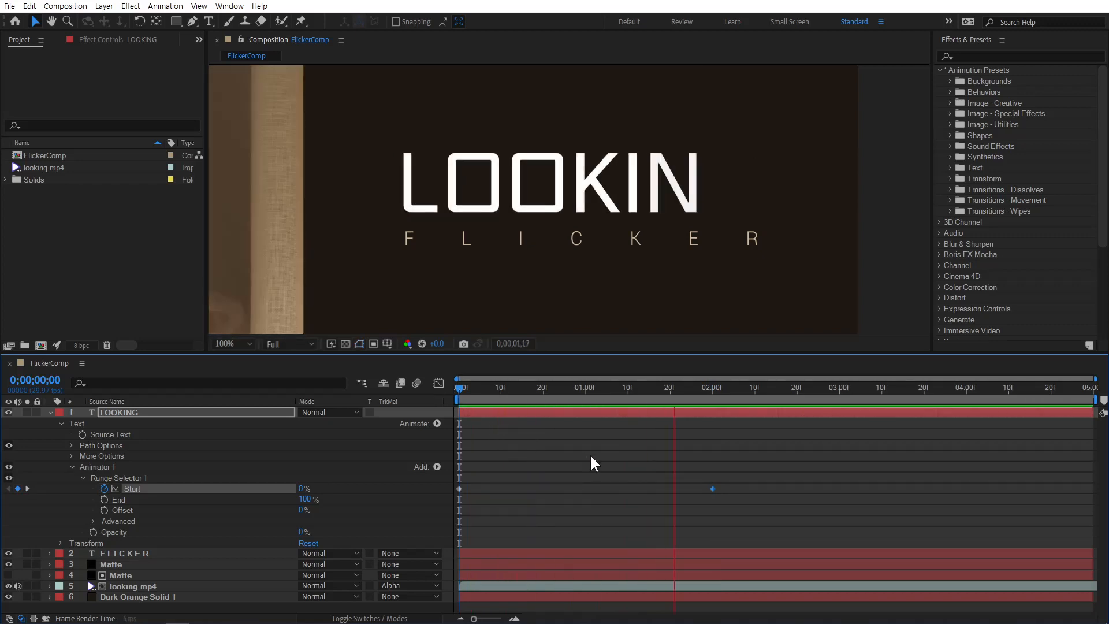
pyautogui.press('space')
pyautogui.moveTo(475, 395); pyautogui.dragTo(713, 403)
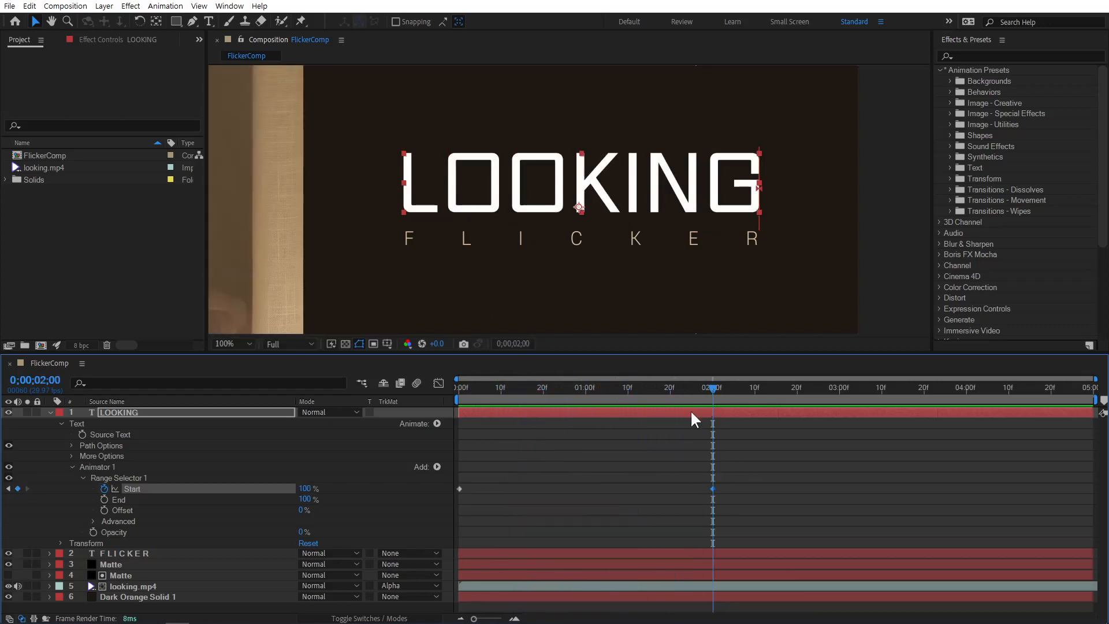
# Expand the range selector's Advanced options on the LOOKING layer and set Smoothness to 0%
pyautogui.click(93, 521)
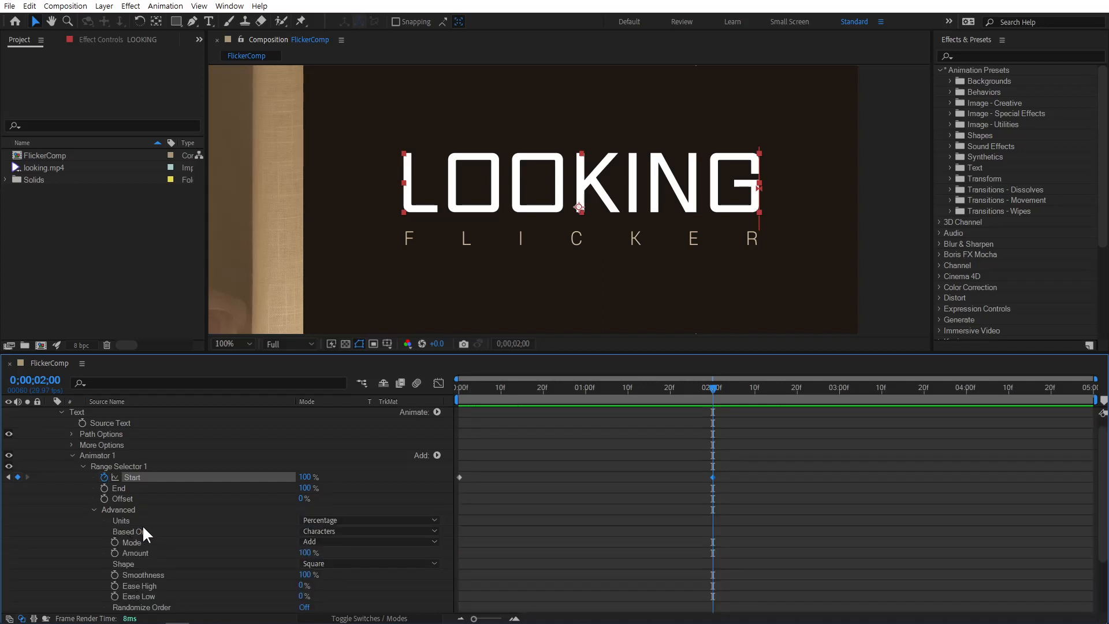
pyautogui.scroll(-3, 142, 525)
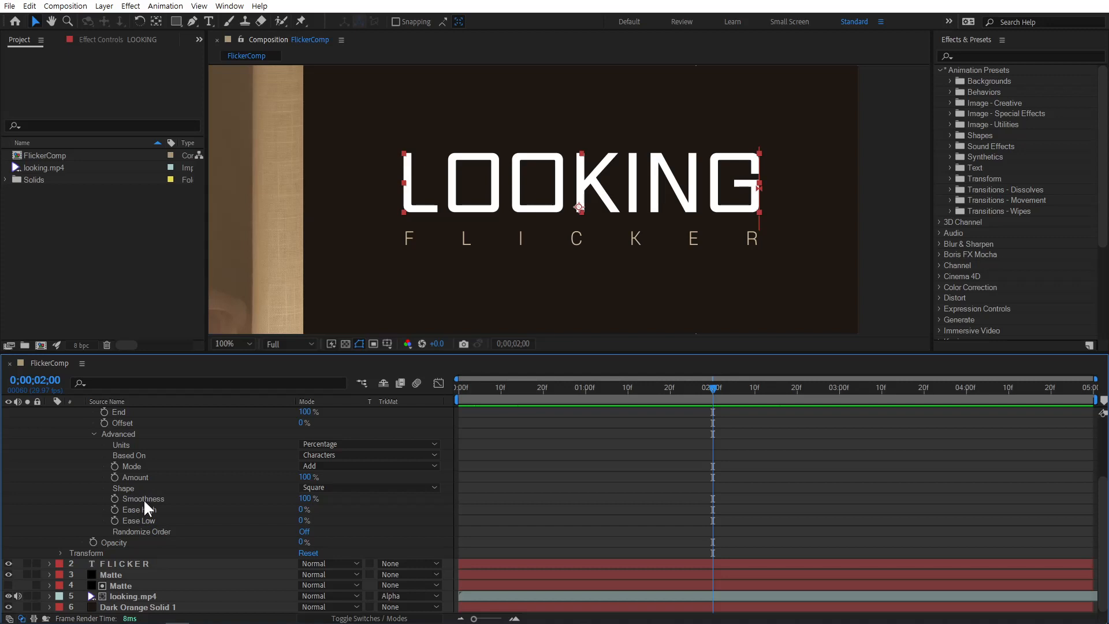
pyautogui.click(305, 498)
pyautogui.write('0')
pyautogui.press('Return')
# Play the LOOKING reveal from the first frame and inspect individual letters at 0;00;00;12 and 0;00;01;00
pyautogui.press('Home')
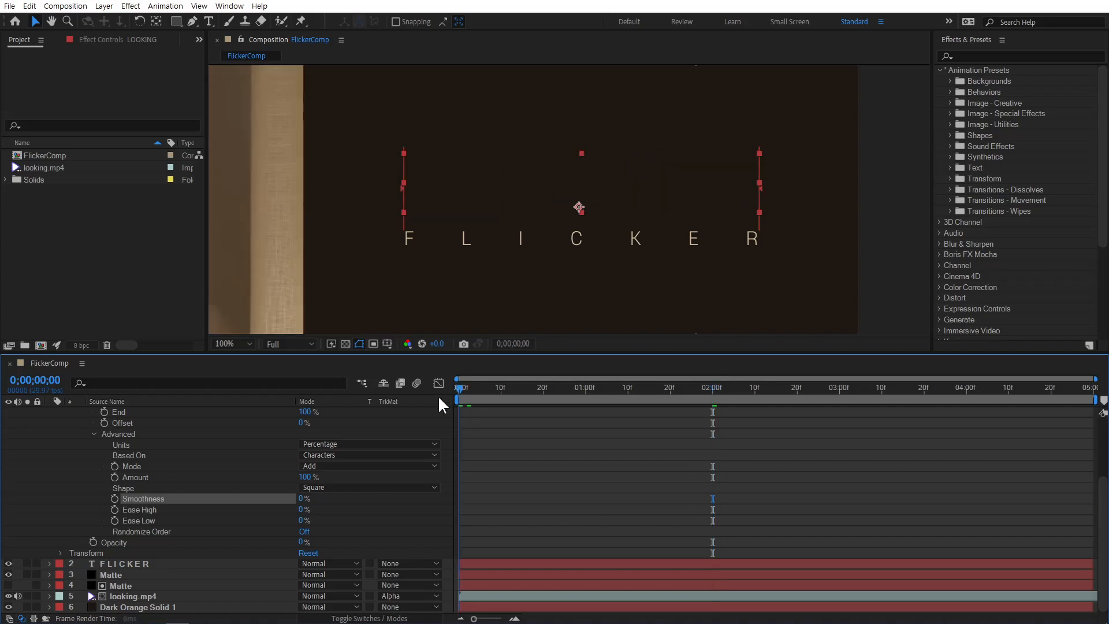
pyautogui.press('space')
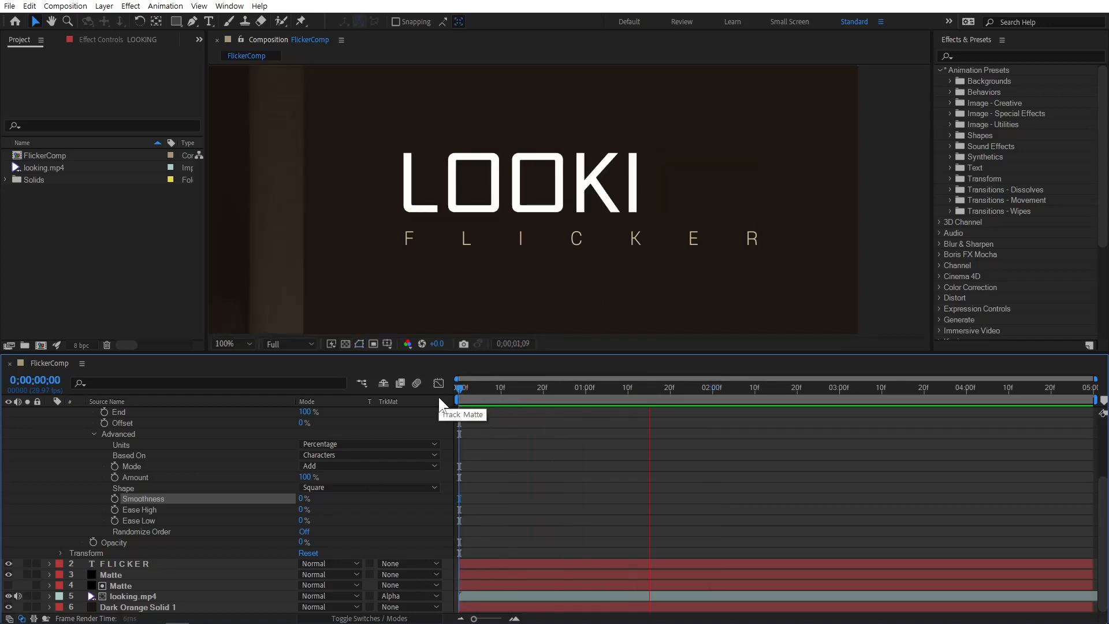
pyautogui.press('space')
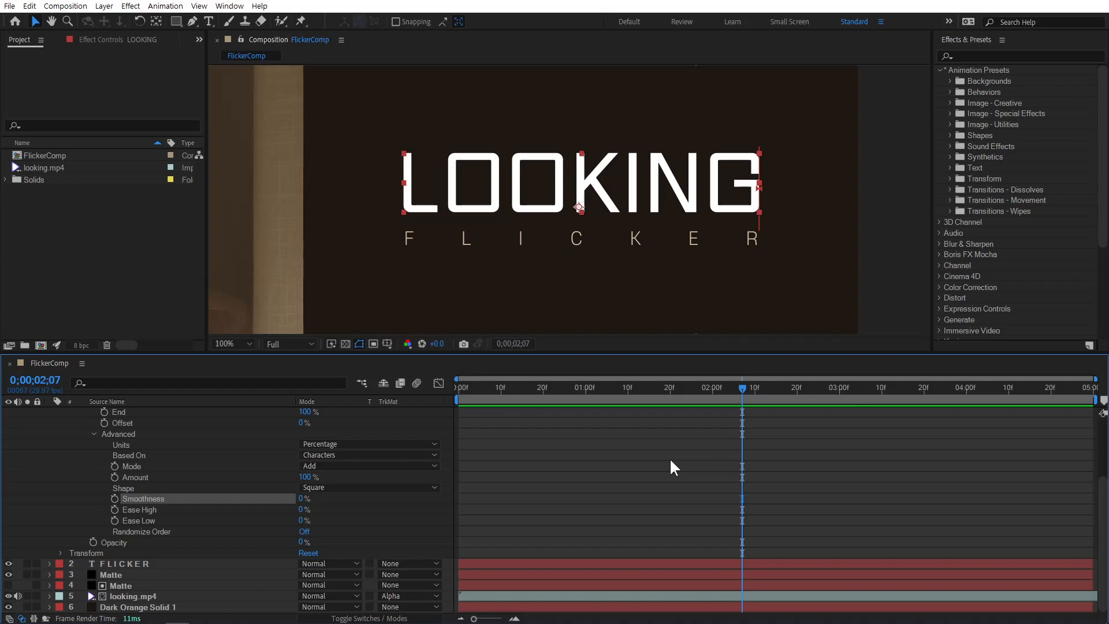
pyautogui.moveTo(465, 388); pyautogui.dragTo(509, 391)
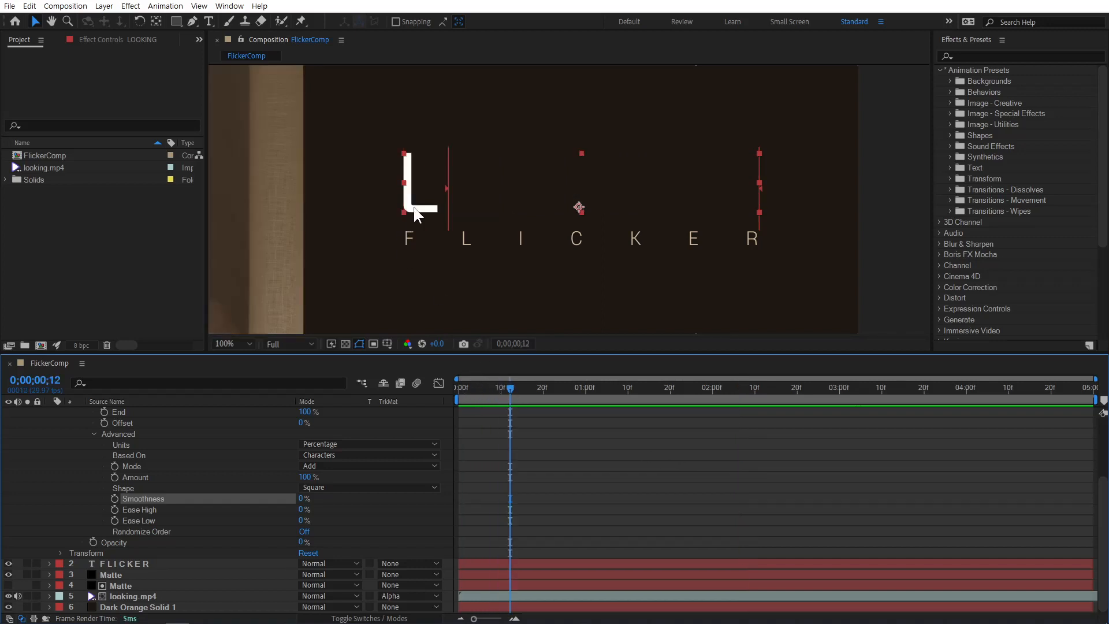
pyautogui.click(586, 387)
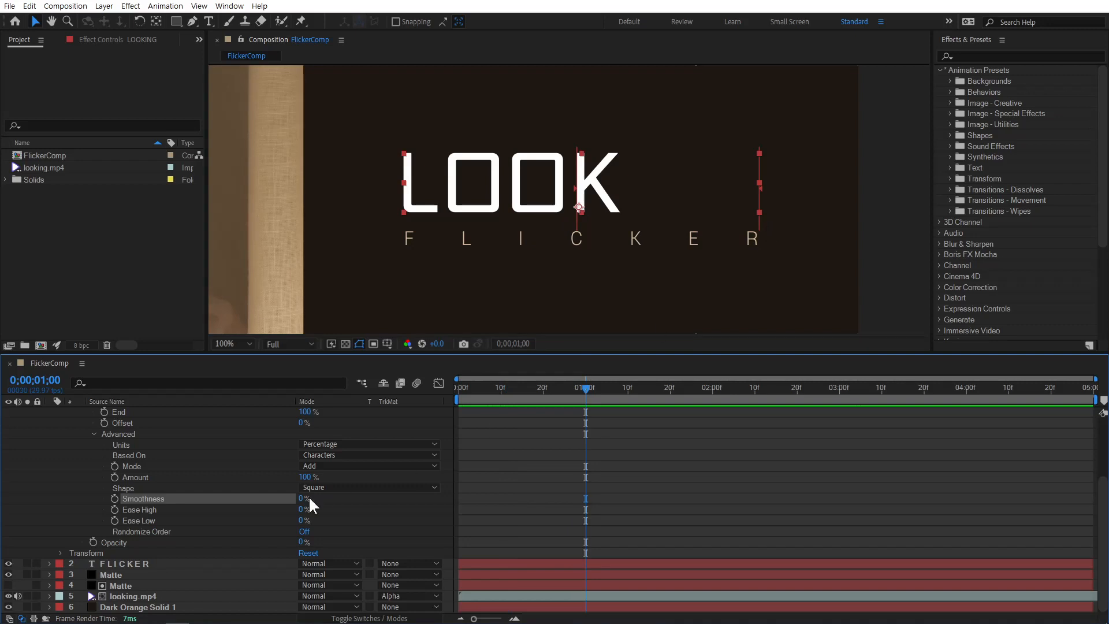
# Turn on Randomize Order for the LOOKING range selector and preview the shuffled letter reveal
pyautogui.click(167, 532)
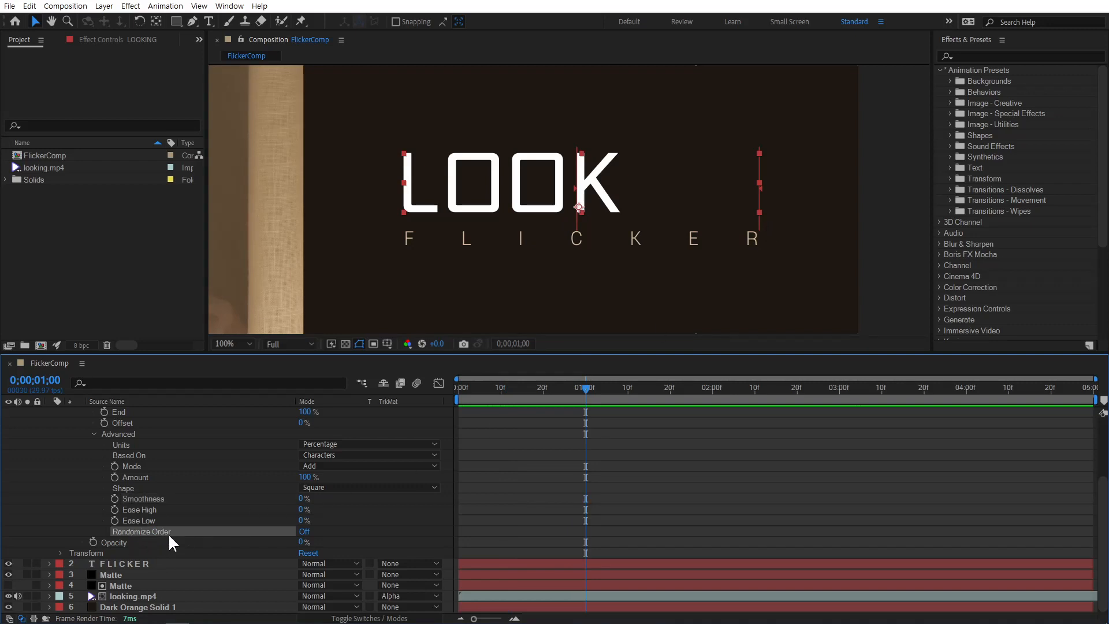
pyautogui.click(304, 532)
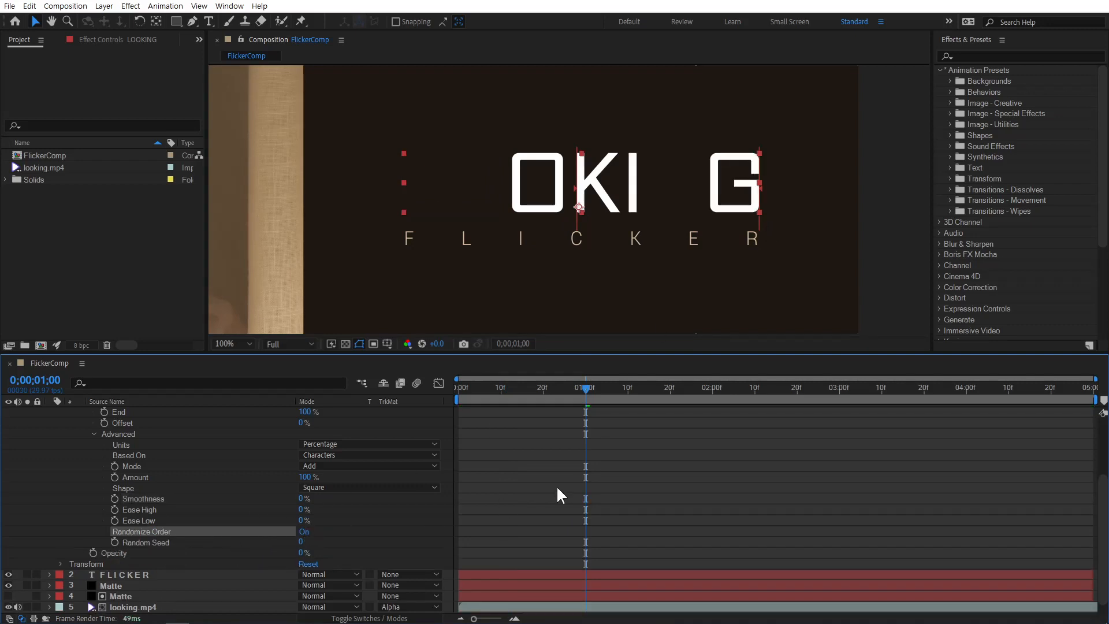
pyautogui.press('space')
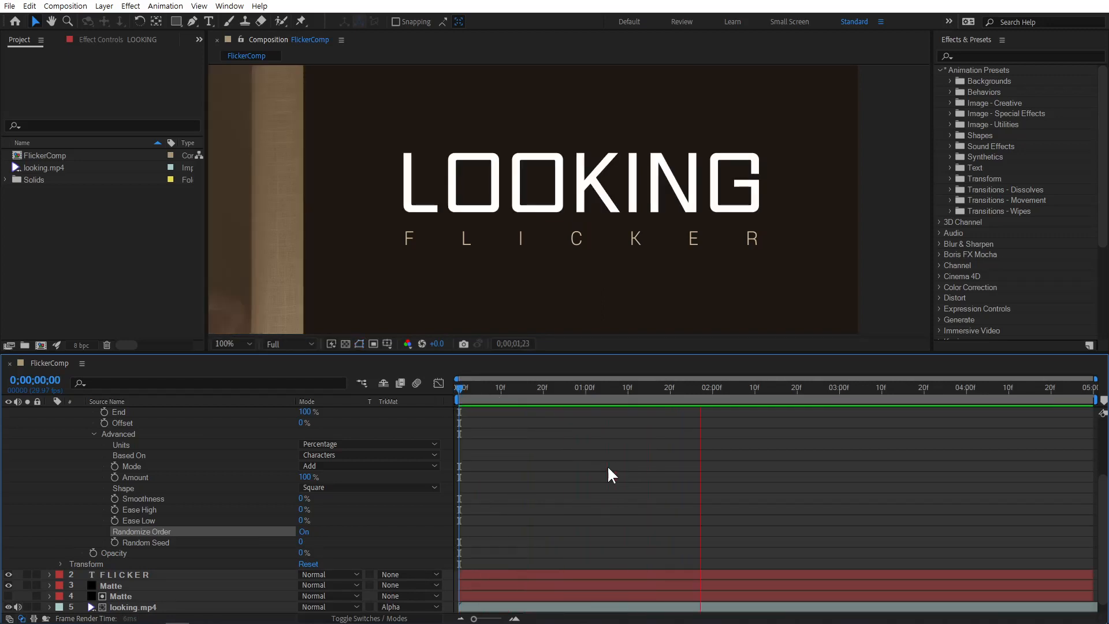
pyautogui.press('space')
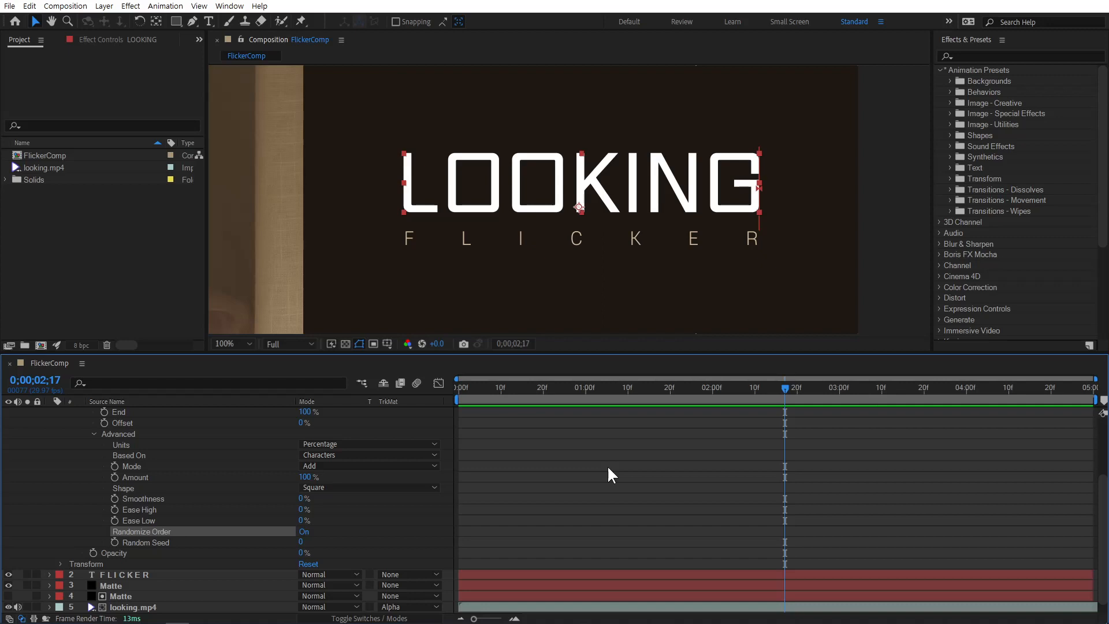
# Copy the range selector's Start keyframe at 0;00;02;00 and paste it at 0;00;03;00
pyautogui.moveTo(799, 396); pyautogui.dragTo(1072, 396)
pyautogui.scroll(3, 785, 473)
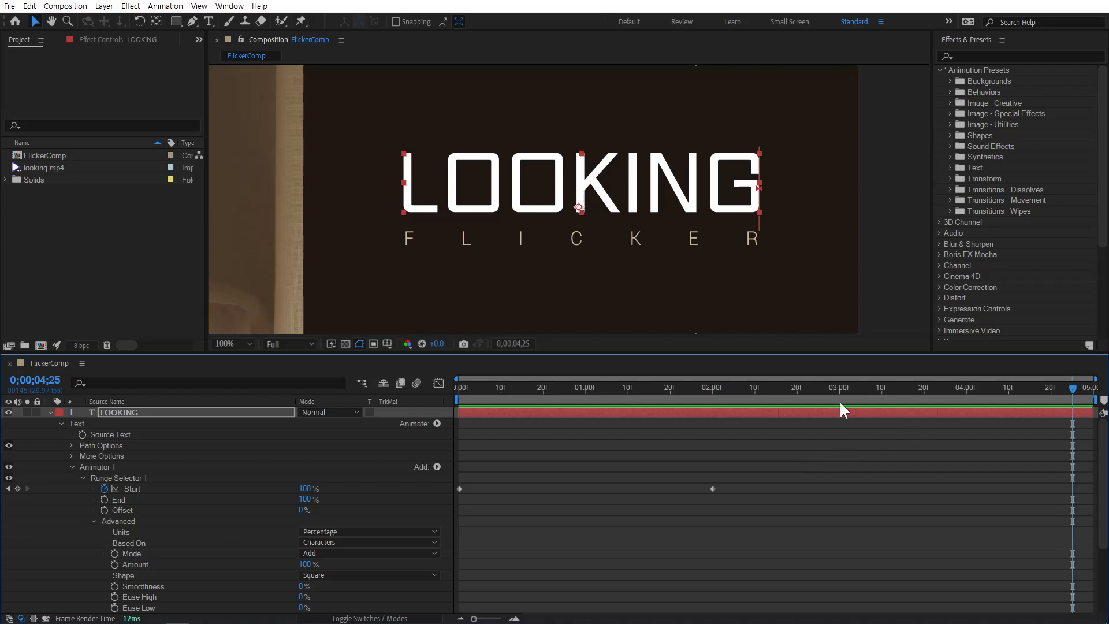
pyautogui.click(711, 387)
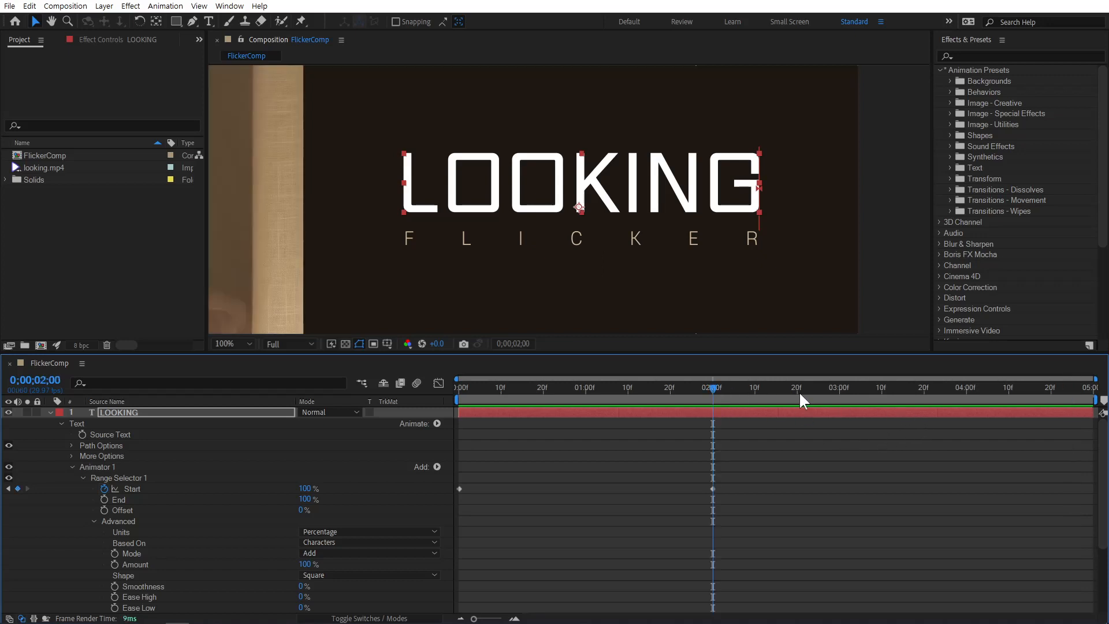
pyautogui.click(836, 390)
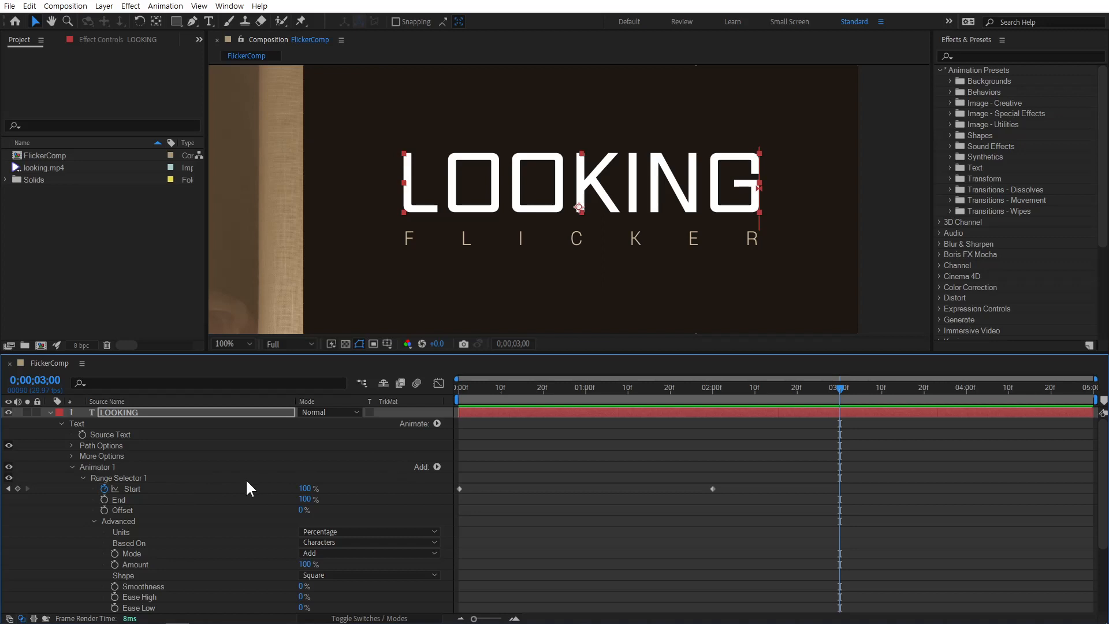
pyautogui.click(508, 390)
pyautogui.moveTo(736, 474); pyautogui.dragTo(700, 504)
pyautogui.hotkey('ctrl', 'c')
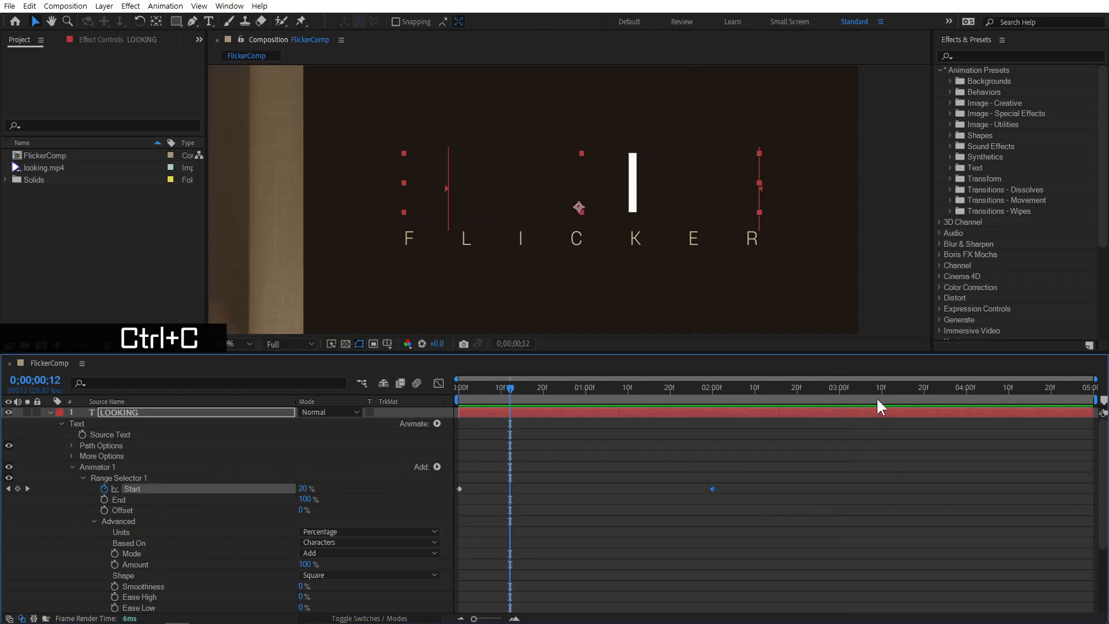
pyautogui.click(840, 389)
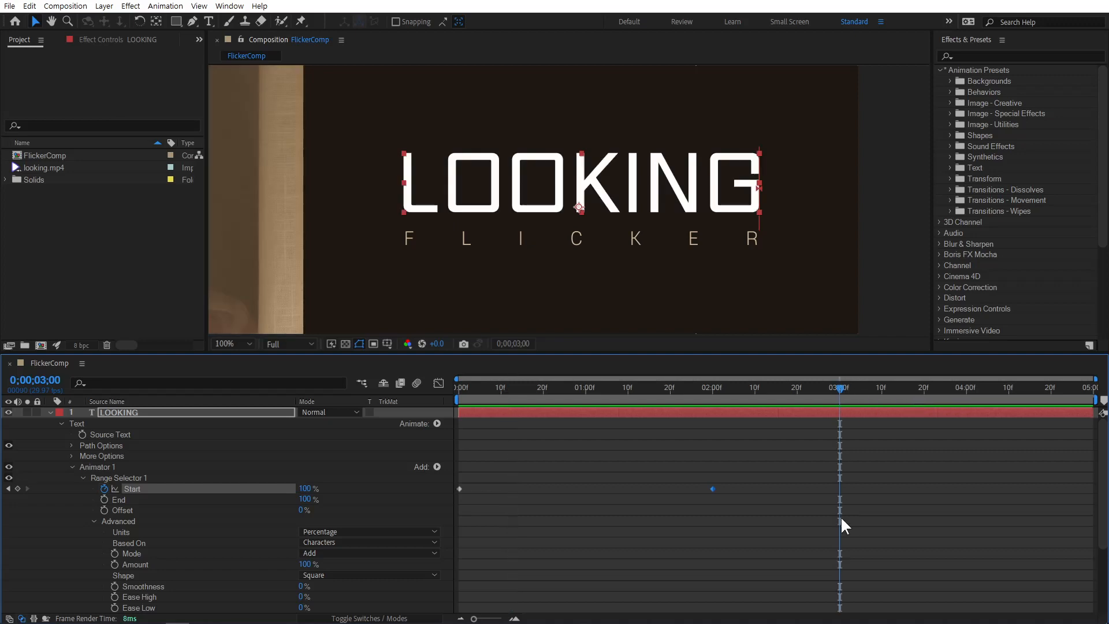
pyautogui.hotkey('ctrl', 'v')
# Copy the first Start keyframe of the LOOKING animator and paste it at 0;00;04;00
pyautogui.click(967, 389)
pyautogui.moveTo(506, 476); pyautogui.dragTo(450, 502)
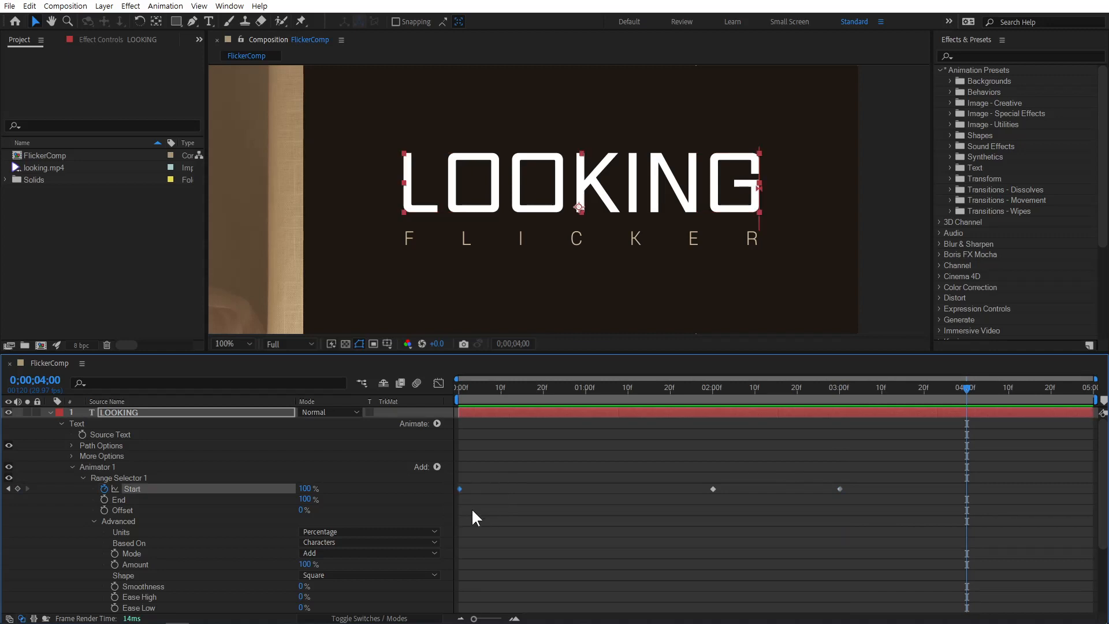
pyautogui.hotkey('ctrl', 'c')
pyautogui.hotkey('ctrl', 'v')
# Preview the letters' random appearance and disappearance, and scrub through the reveal up to 0;00;01;22
pyautogui.moveTo(842, 393); pyautogui.dragTo(965, 417)
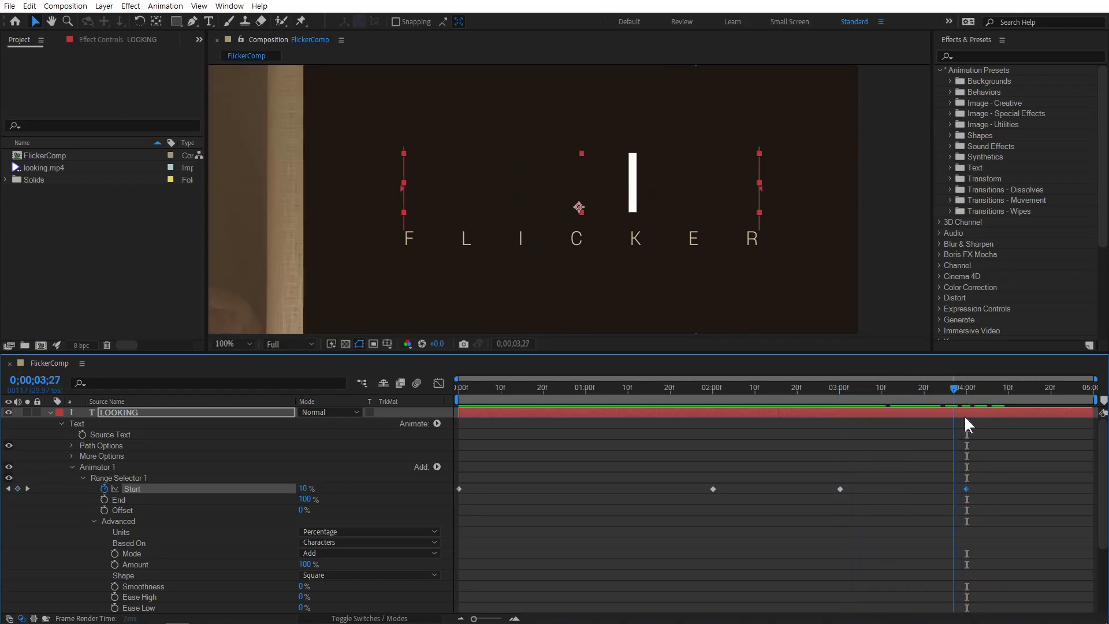
pyautogui.click(951, 450)
pyautogui.moveTo(469, 391); pyautogui.dragTo(437, 389)
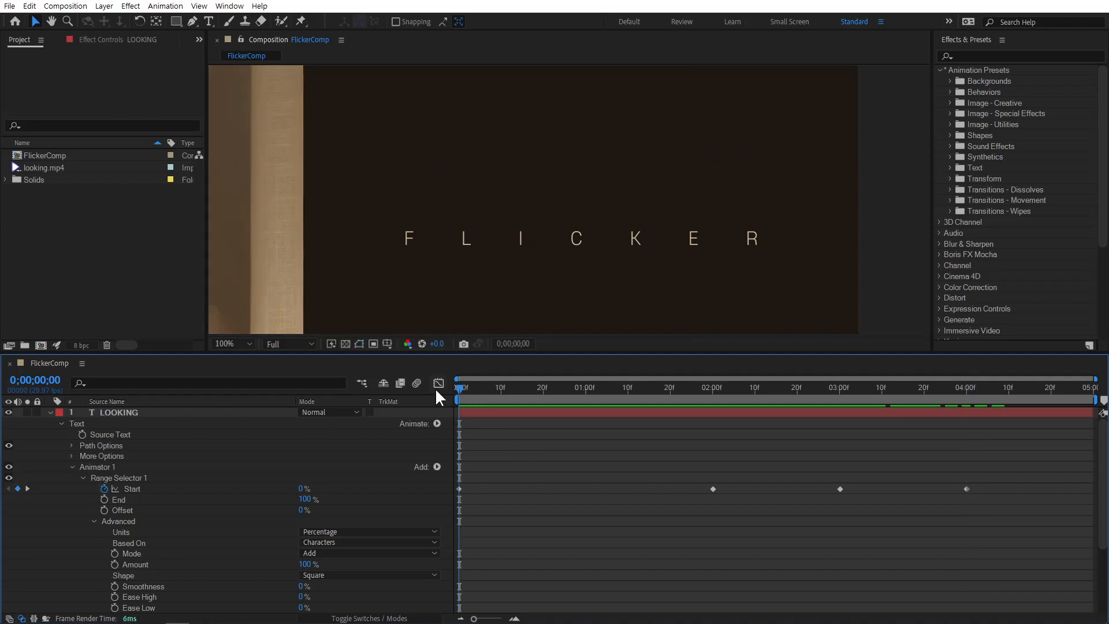
pyautogui.press('space')
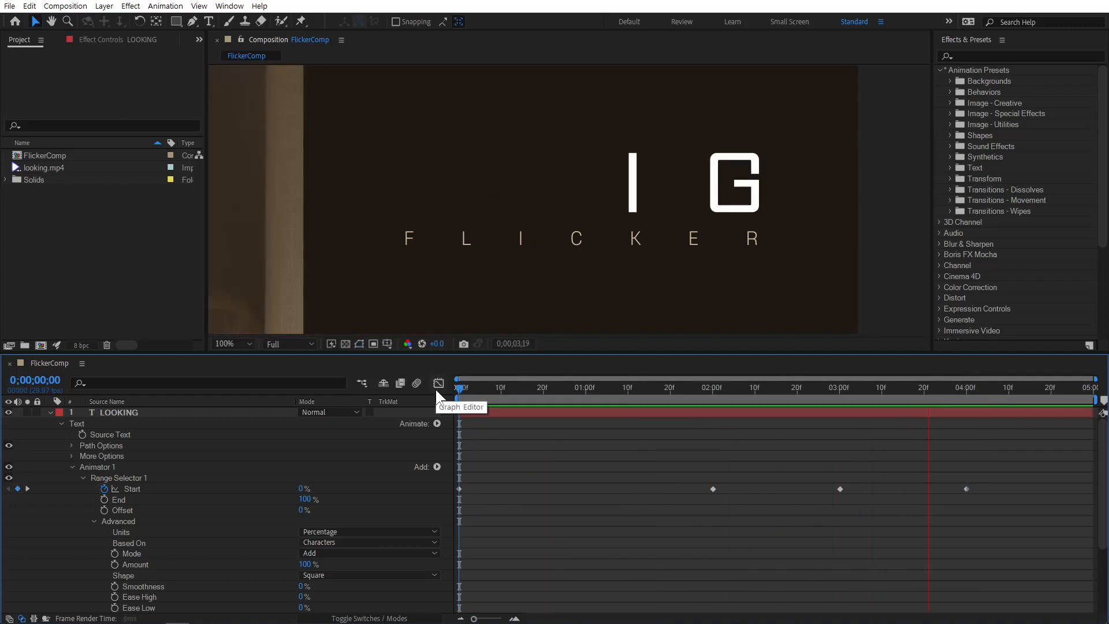
pyautogui.press('space')
pyautogui.moveTo(470, 389); pyautogui.dragTo(544, 385)
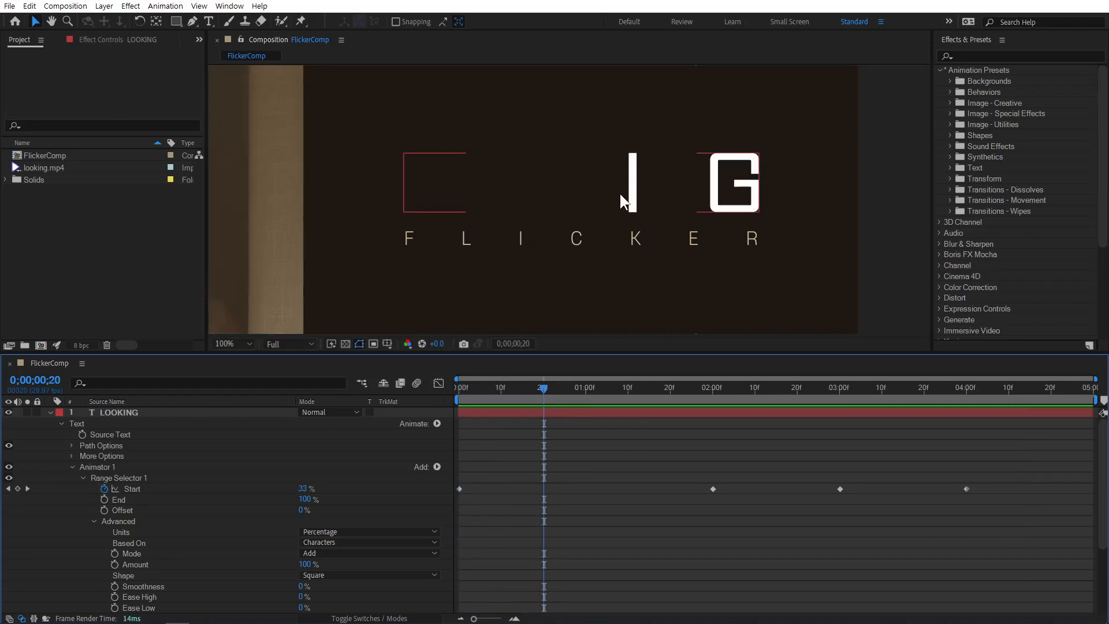
pyautogui.moveTo(559, 387); pyautogui.dragTo(681, 392)
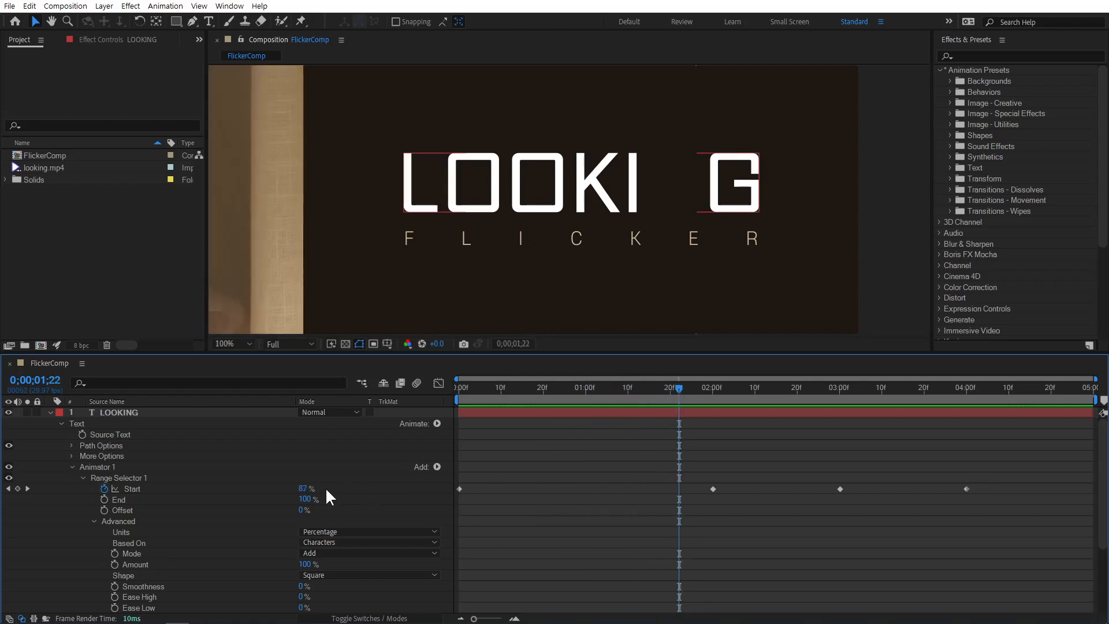
# Add the expression wiggle(15,50) to the LOOKING range selector's Random Seed and preview the flickering letters
pyautogui.scroll(-3, 326, 491)
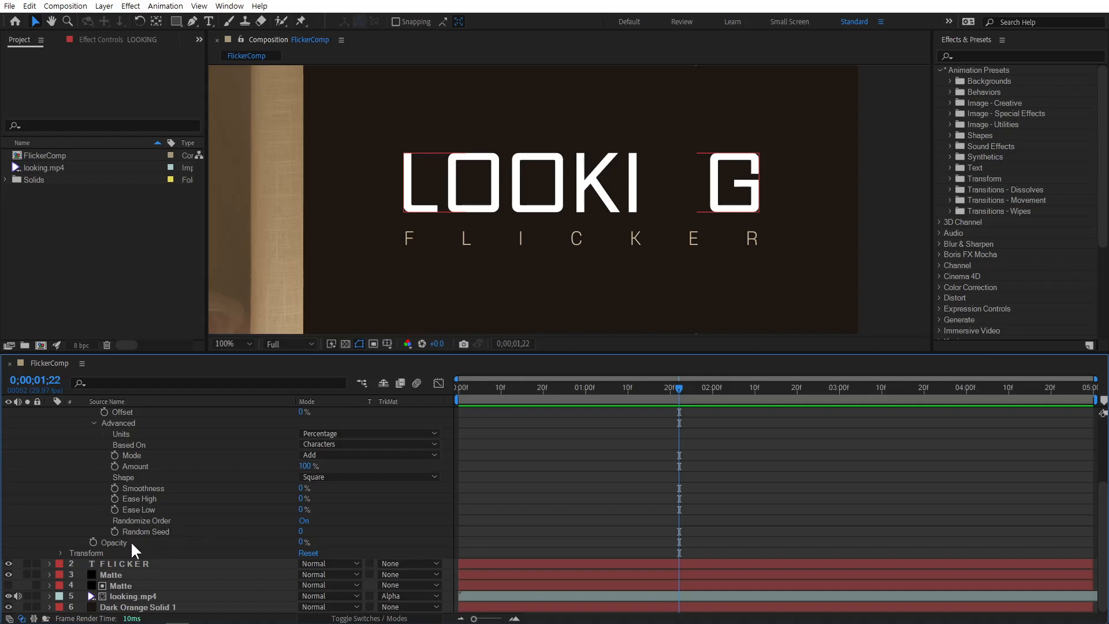
pyautogui.keyDown('alt'); pyautogui.click(114, 531); pyautogui.keyUp('alt')
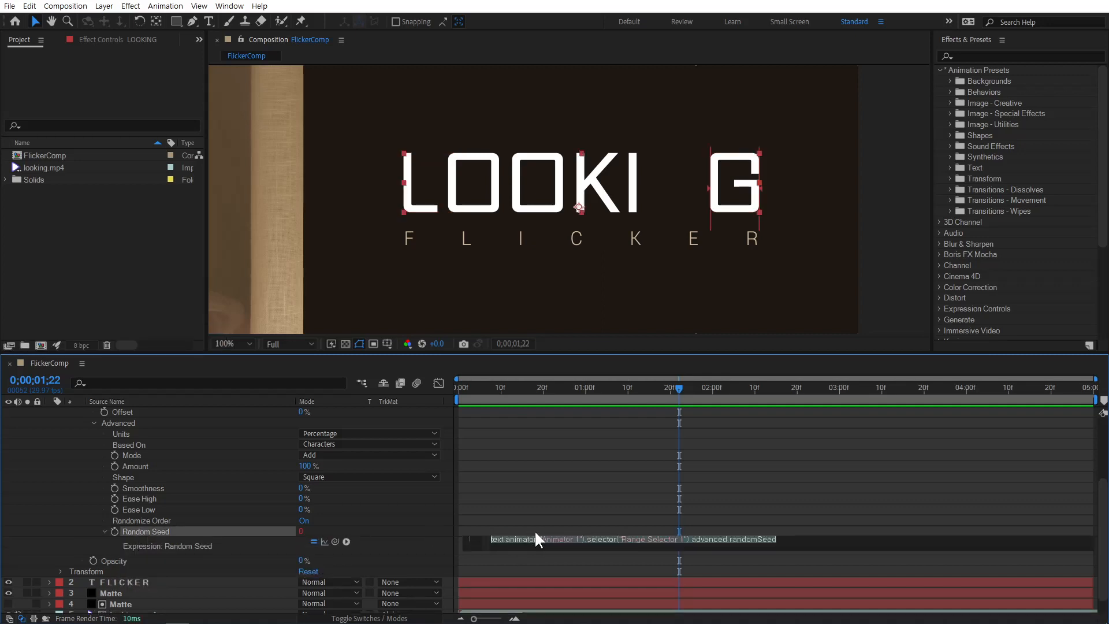
pyautogui.write('wiggle')
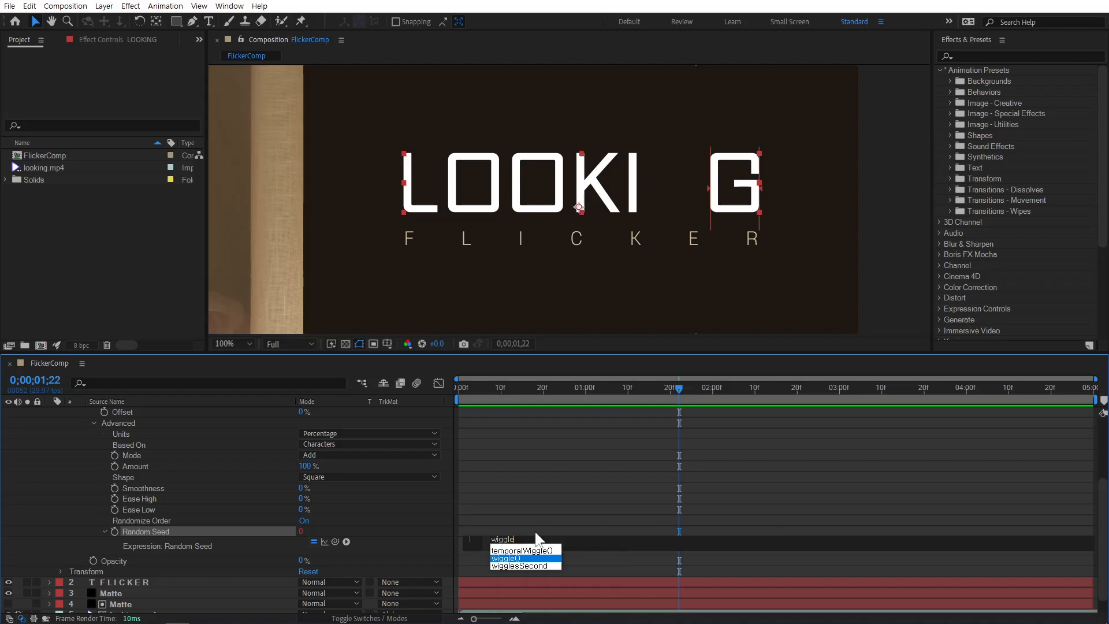
pyautogui.press('Return')
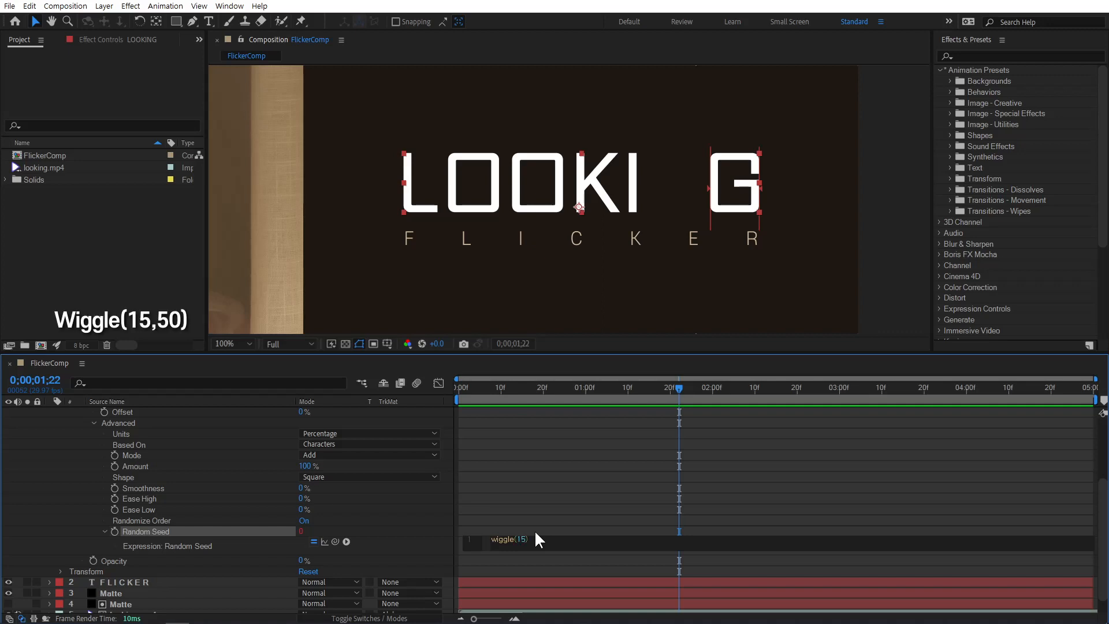
pyautogui.click(557, 502)
pyautogui.press('space')
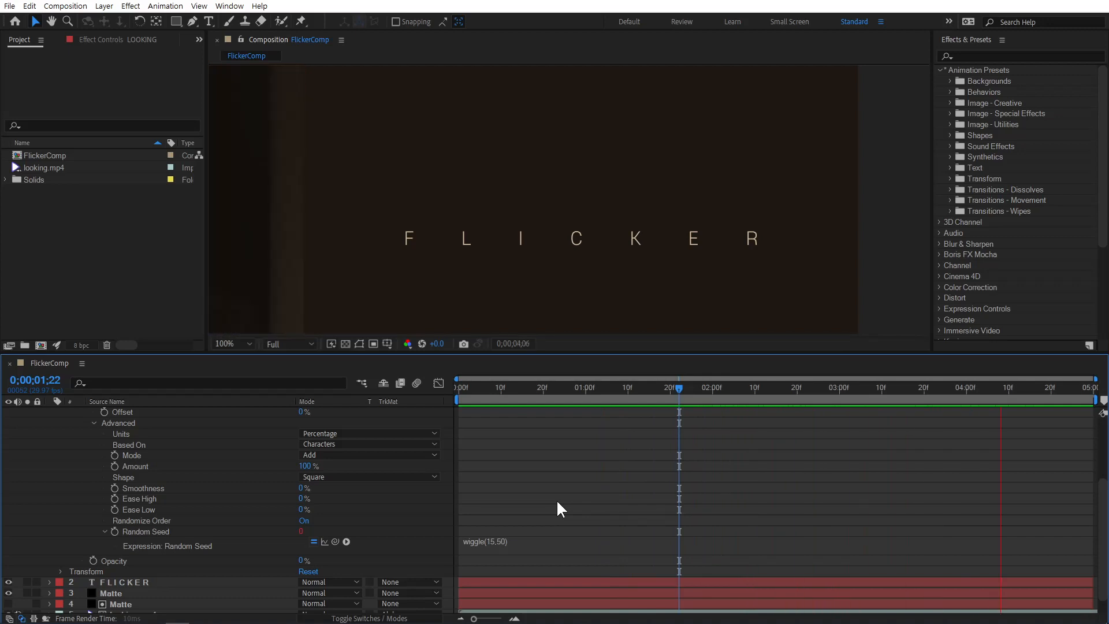
pyautogui.press('space')
# View the composition at 50%, collapse Animator 1 and select the LOOKING layer
pyautogui.press(',')
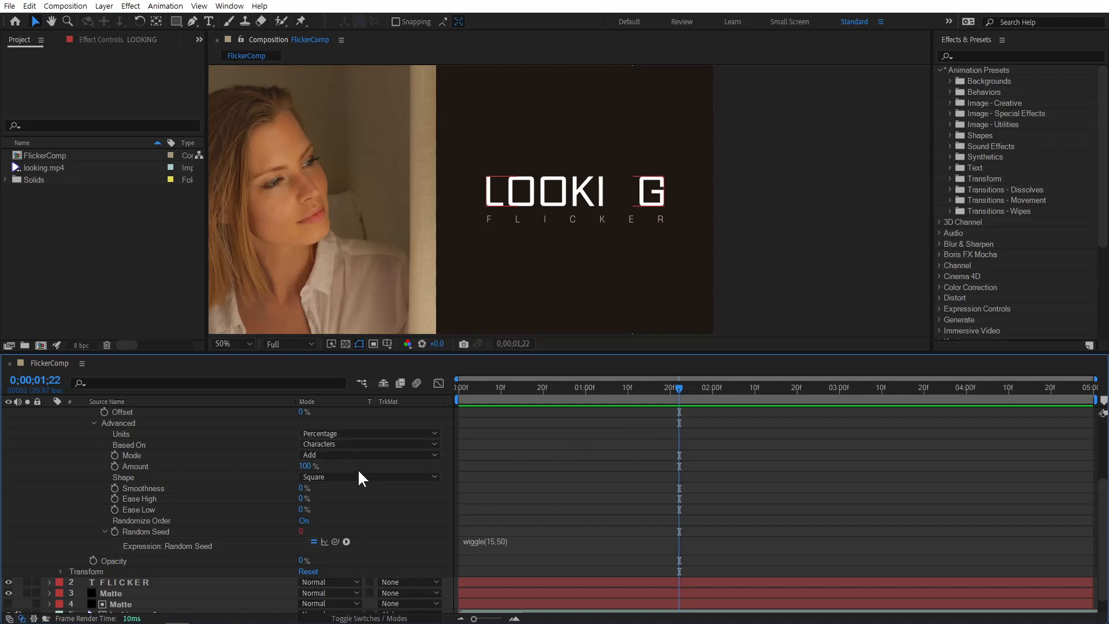
pyautogui.scroll(3, 633, 489)
pyautogui.click(72, 466)
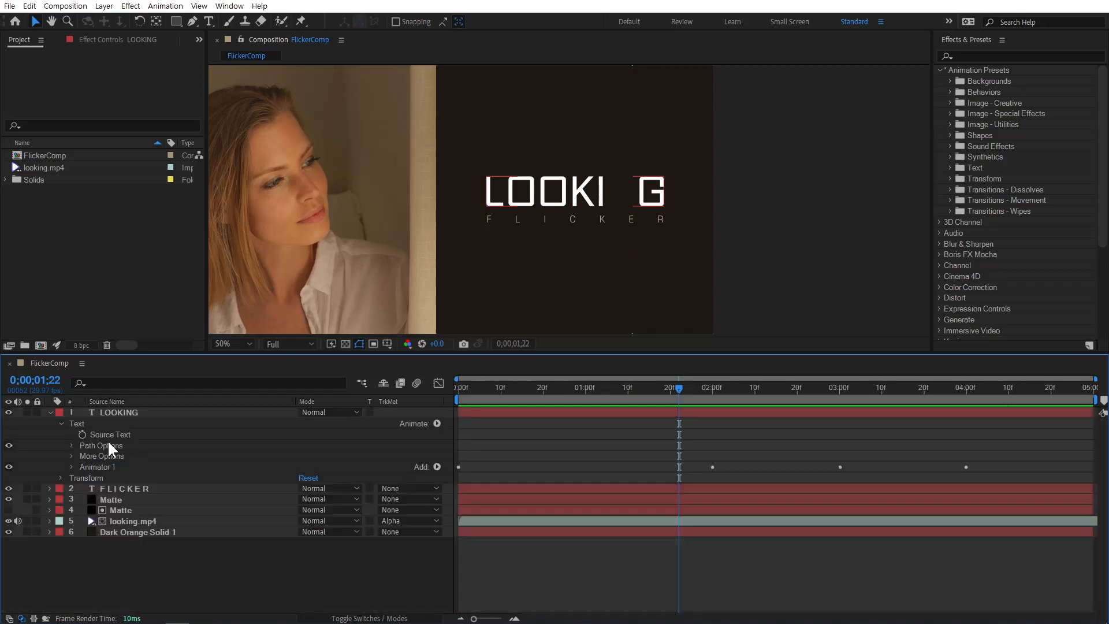
pyautogui.click(137, 412)
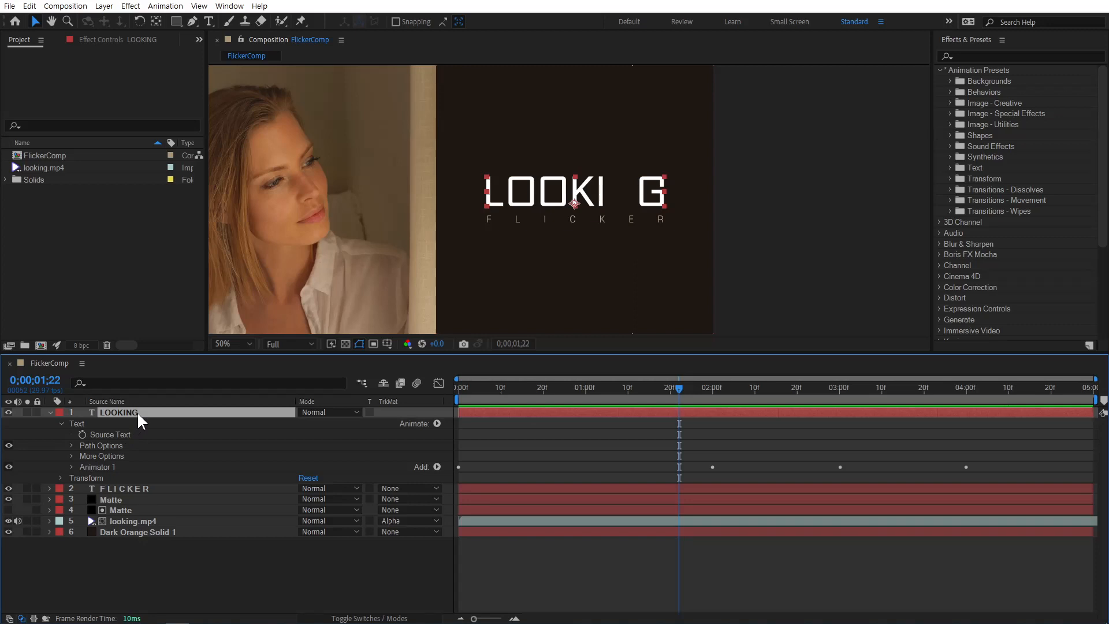